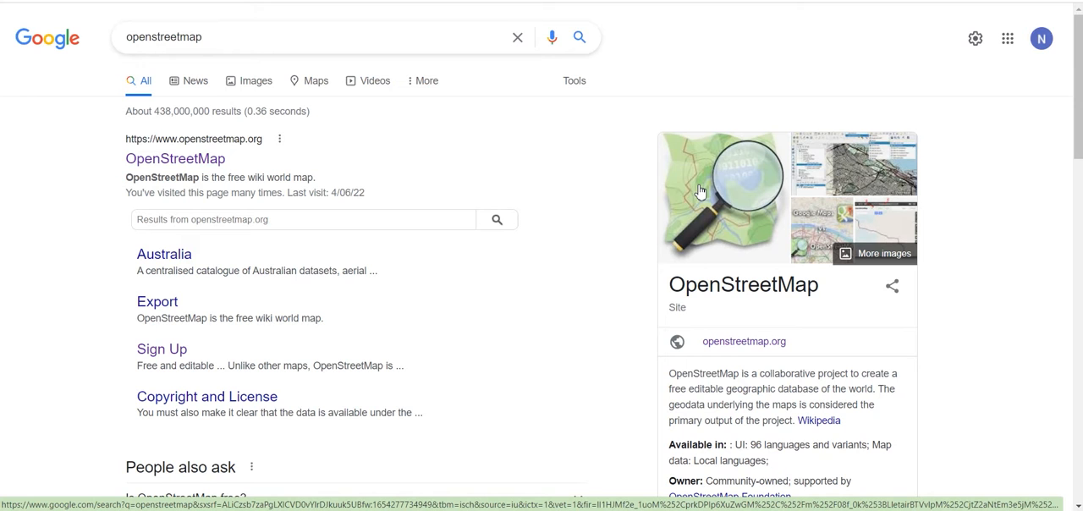
# Step: Open the OpenStreetMap website from the search results and explore the map out to the greater Melbourne area
pyautogui.click(172, 160)
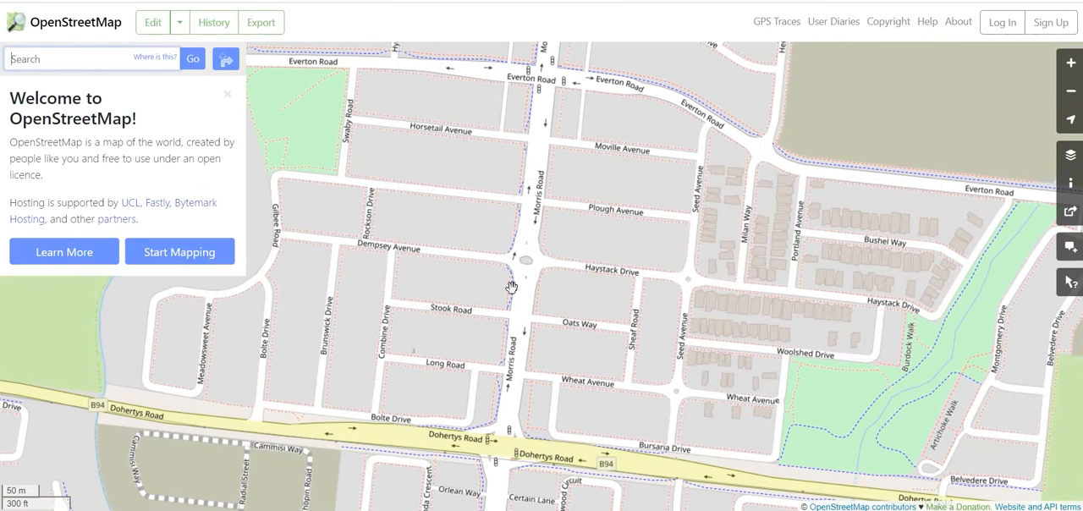
pyautogui.scroll(1, 517, 285)
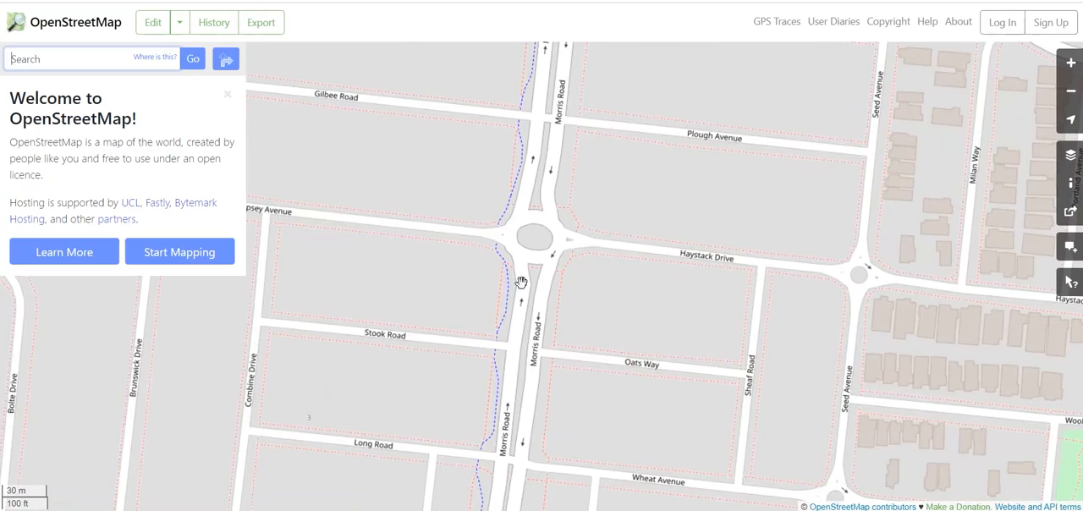
pyautogui.scroll(-3, 519, 284)
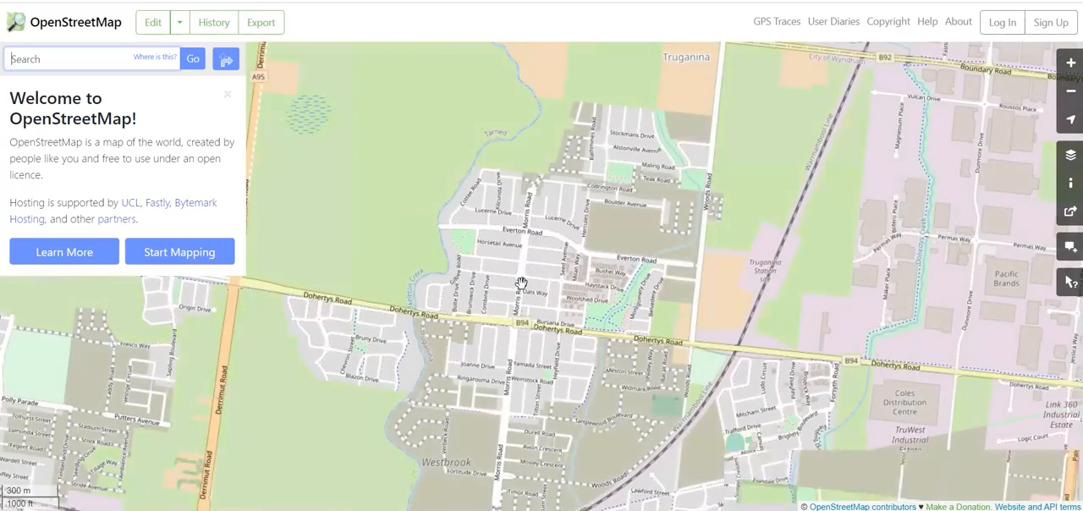
pyautogui.scroll(-2, 519, 283)
pyautogui.moveTo(654, 314); pyautogui.dragTo(313, 220)
pyautogui.moveTo(586, 268); pyautogui.dragTo(538, 297)
pyautogui.scroll(-2, 537, 297)
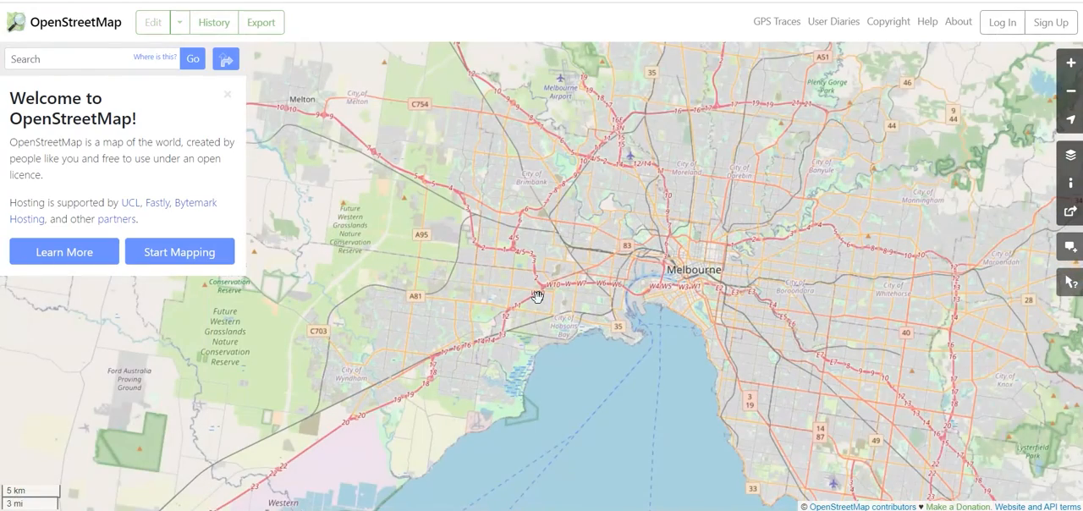
pyautogui.scroll(-1, 538, 297)
pyautogui.moveTo(538, 297); pyautogui.dragTo(510, 429)
pyautogui.moveTo(584, 398); pyautogui.dragTo(517, 279)
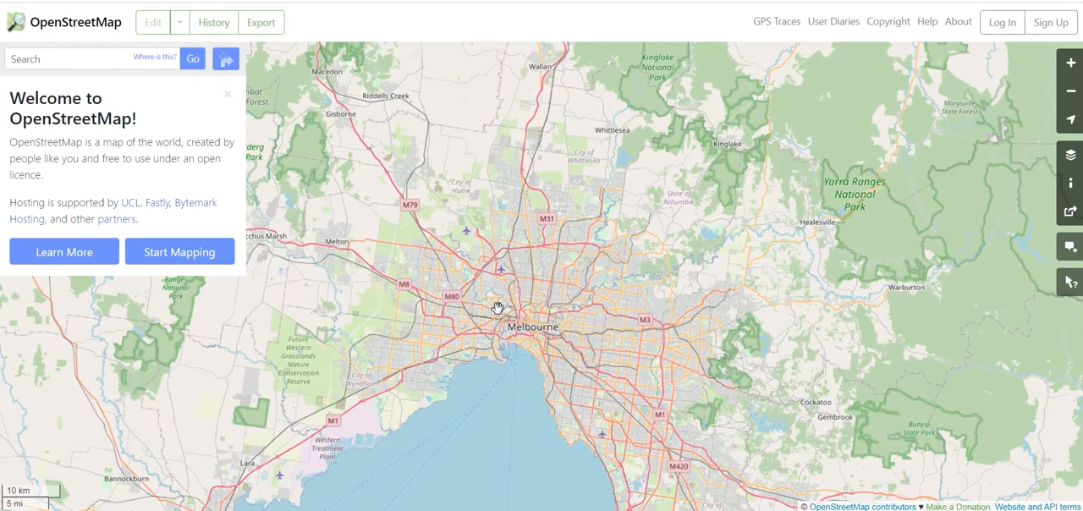
# Step: Open the OpenStreetMap account sign-up page
pyautogui.click(1052, 23)
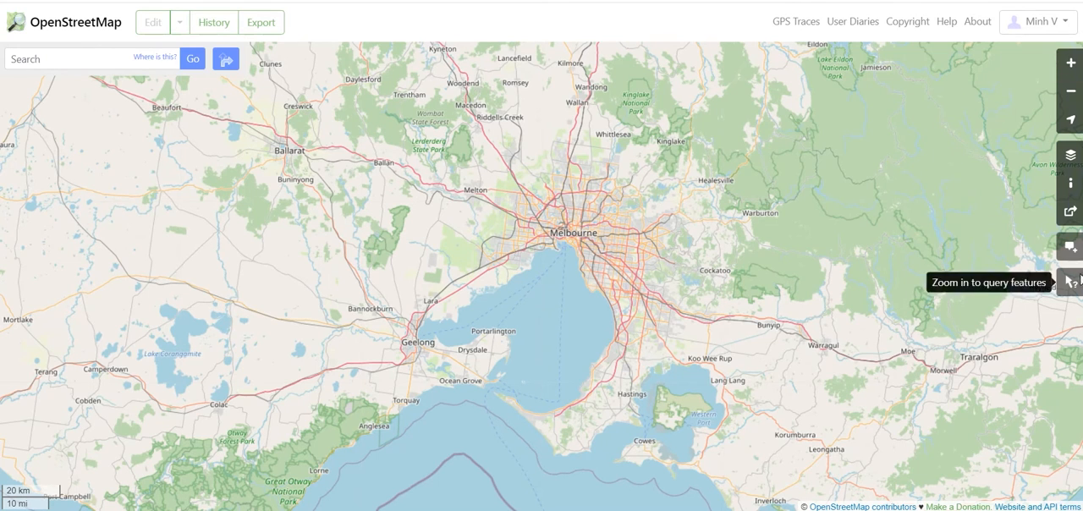
# Step: Try the map's zoom controls and show the current location with its surrounding suburbs
pyautogui.click(1071, 64)
pyautogui.click(1072, 91)
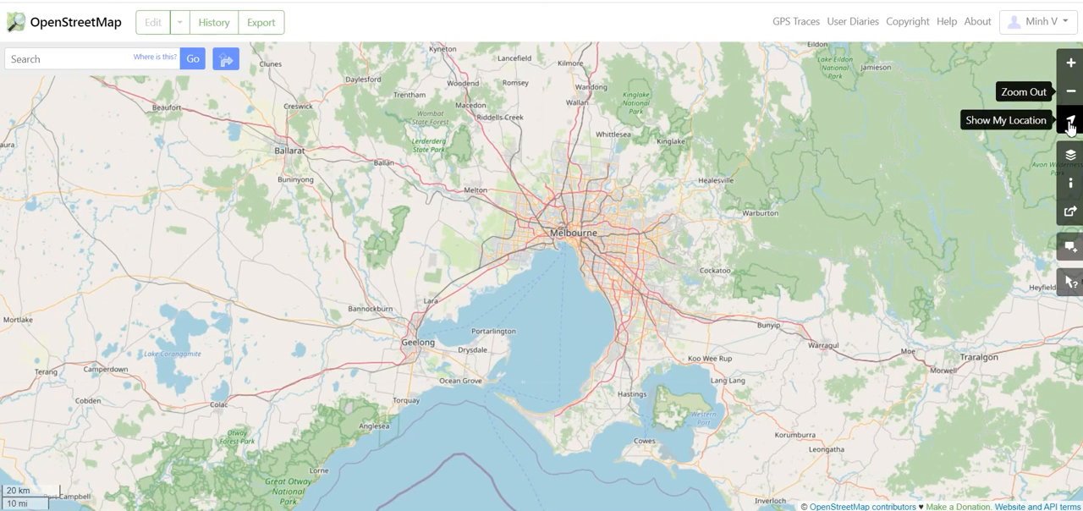
pyautogui.click(1071, 125)
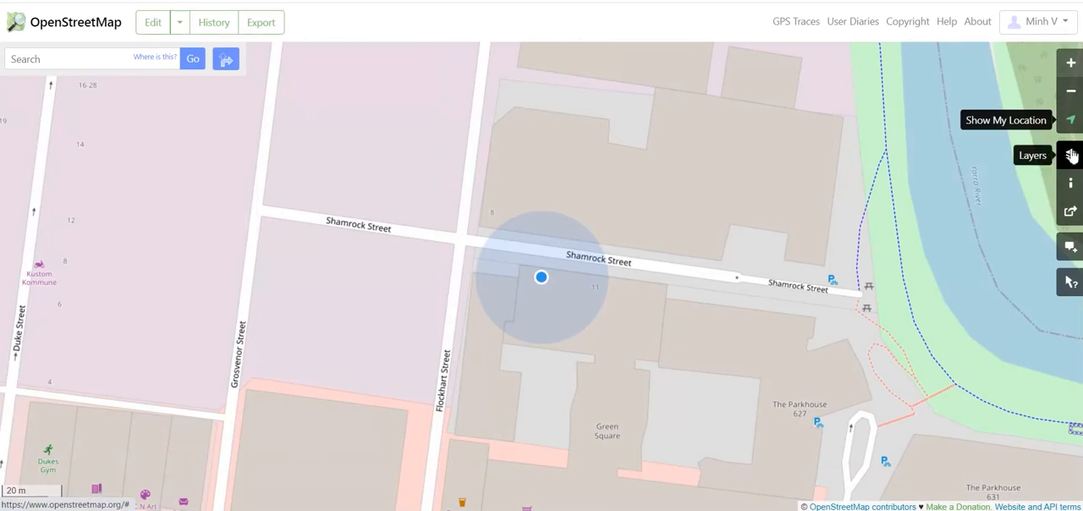
pyautogui.scroll(-4, 723, 282)
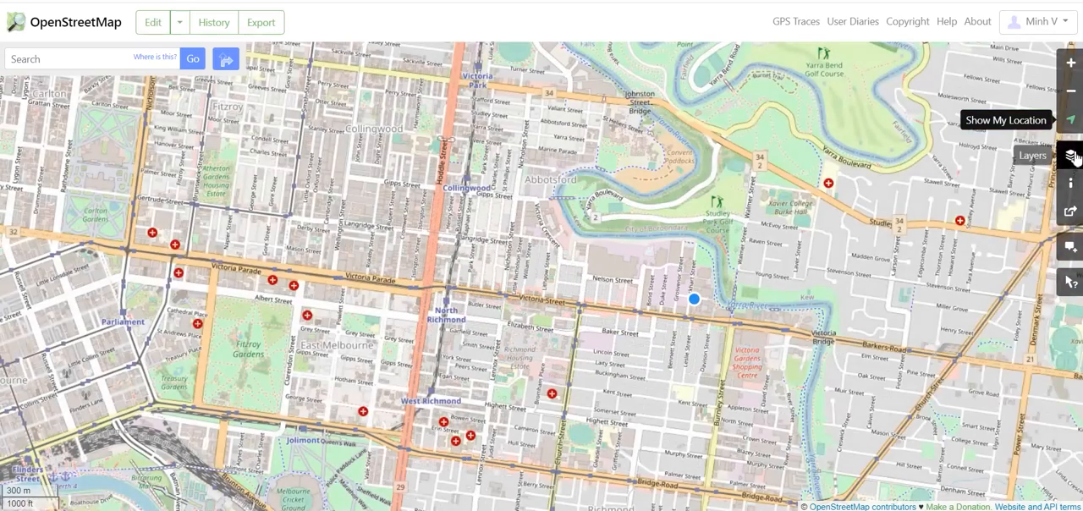
# Step: Preview the Cycle Map and Transport Map layers, and open the map's sharing options
pyautogui.click(1072, 157)
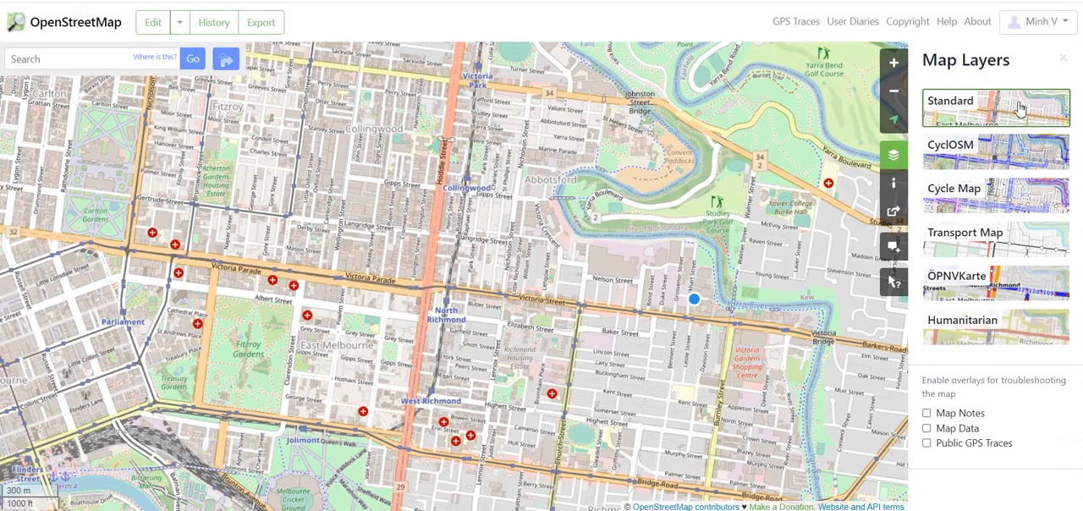
pyautogui.click(978, 199)
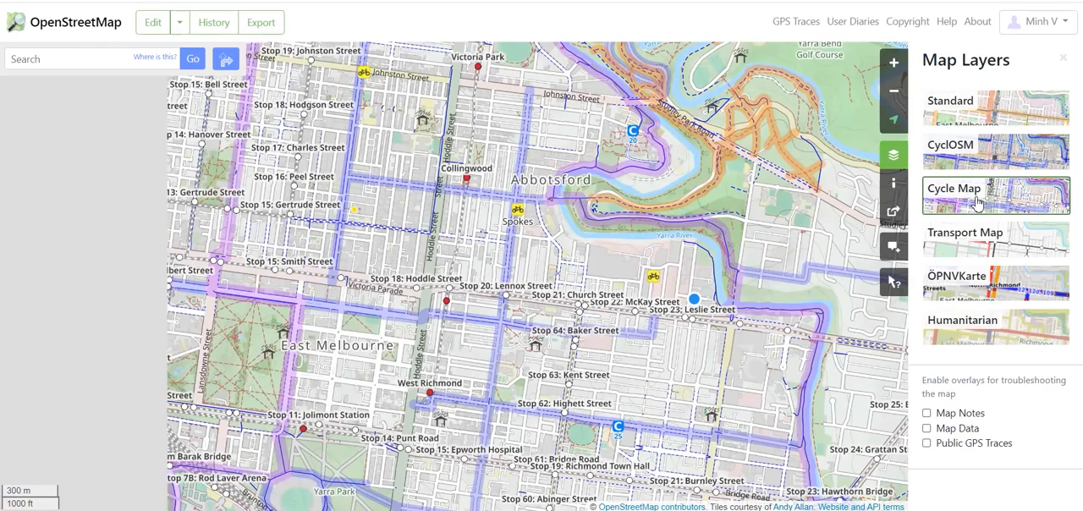
pyautogui.click(1000, 239)
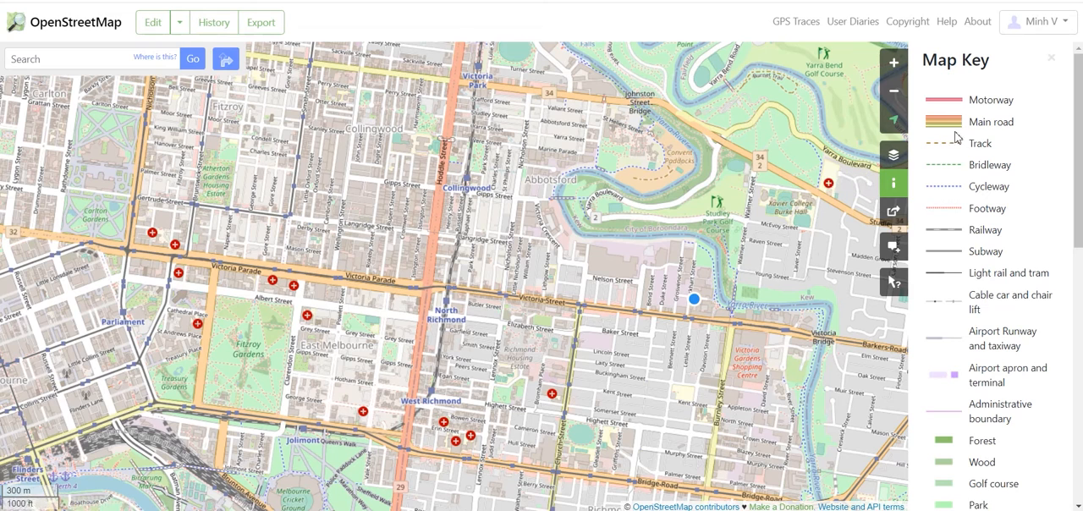
pyautogui.click(895, 214)
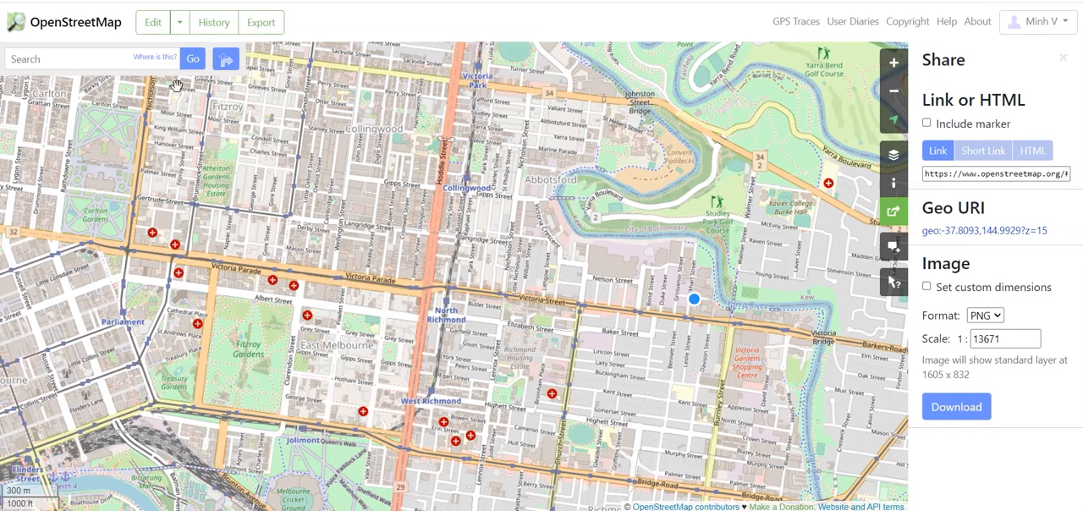
# Step: Search the map for the Araluen Centre's street address in Lower Plenty
pyautogui.click(29, 61)
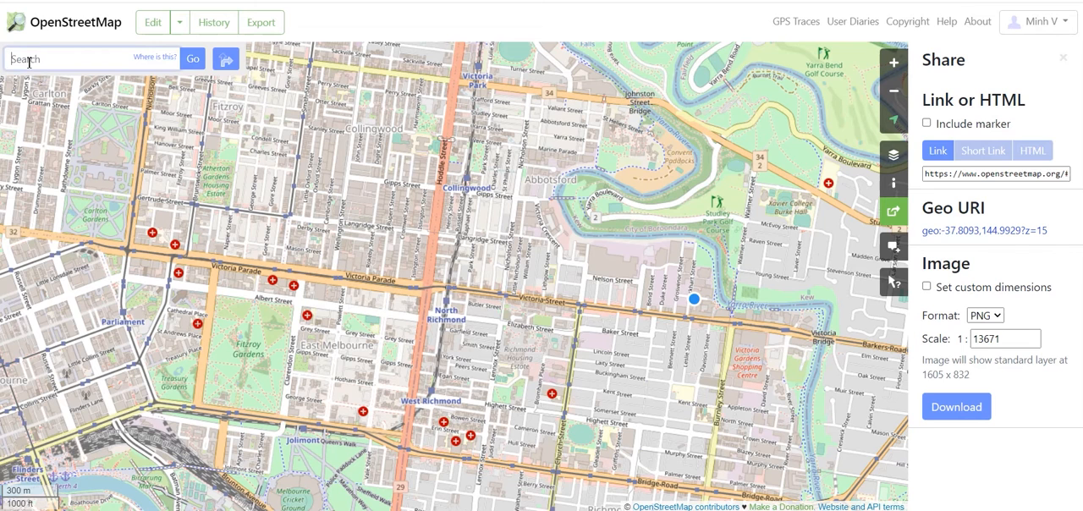
pyautogui.write('226 old eltham road, lower plenty')
pyautogui.press('Return')
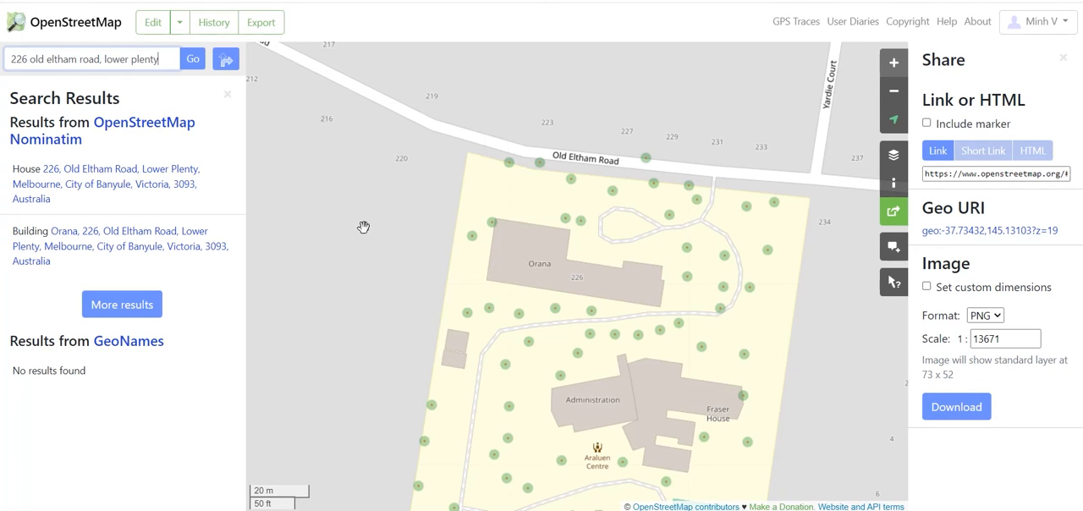
# Step: Frame the Araluen Centre site on the map and open it in the iD in-browser editor
pyautogui.scroll(-2, 402, 237)
pyautogui.scroll(-4, 534, 170)
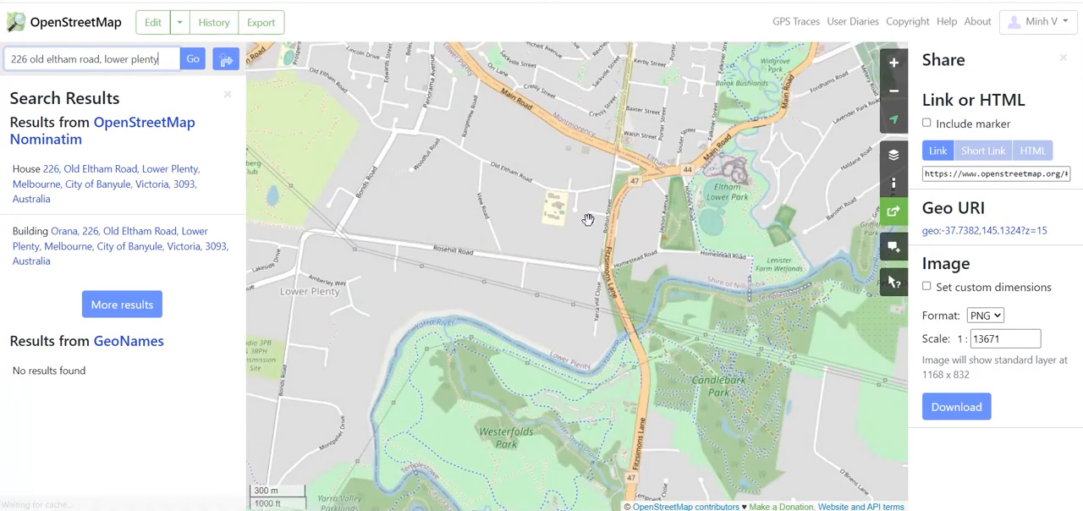
pyautogui.scroll(2, 587, 235)
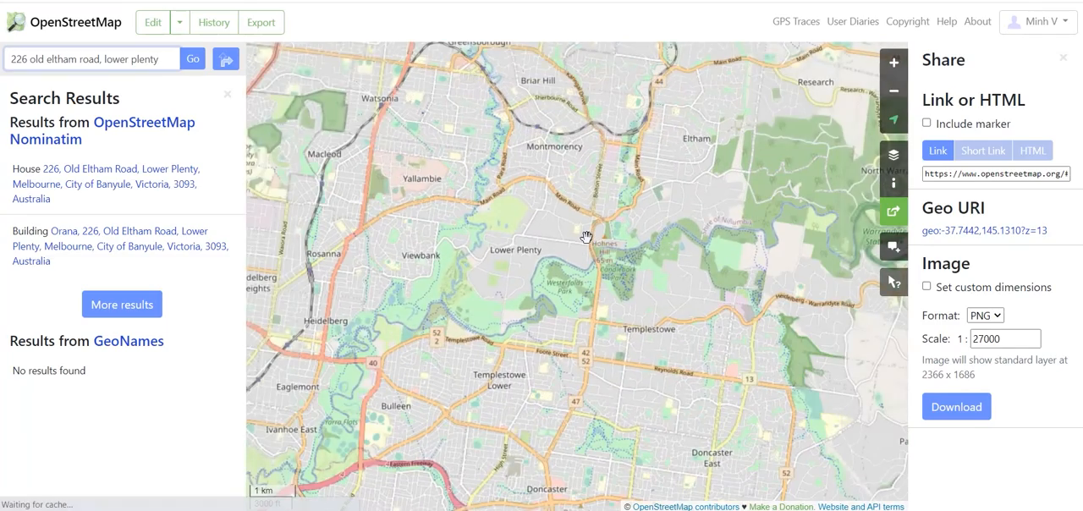
pyautogui.moveTo(582, 179); pyautogui.dragTo(556, 127)
pyautogui.scroll(1, 453, 195)
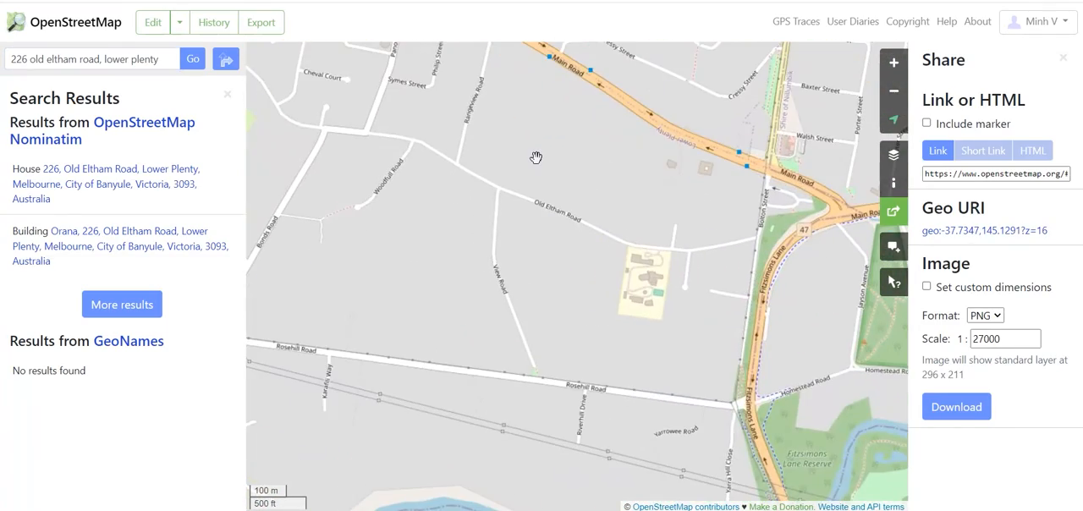
pyautogui.moveTo(585, 251); pyautogui.dragTo(575, 220)
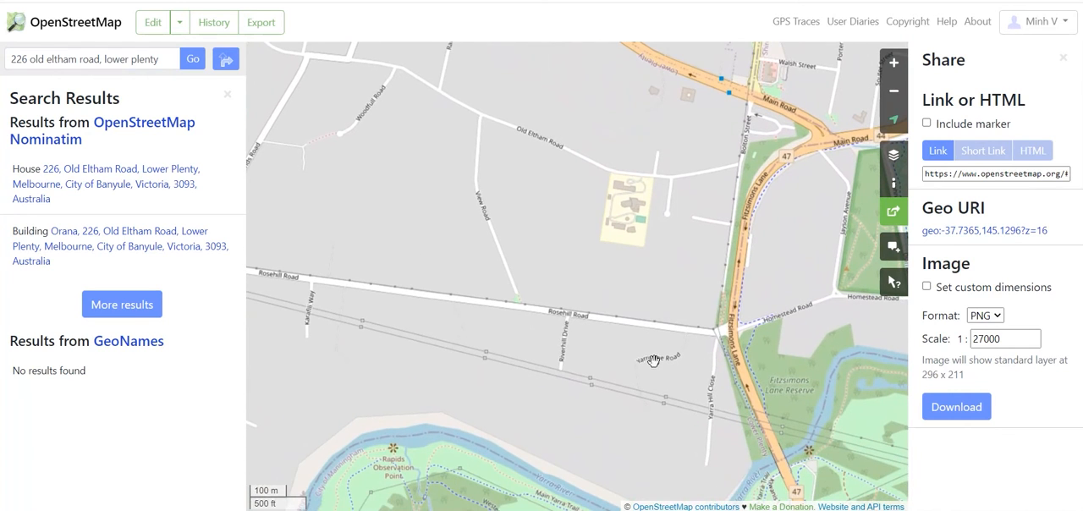
pyautogui.scroll(1, 657, 159)
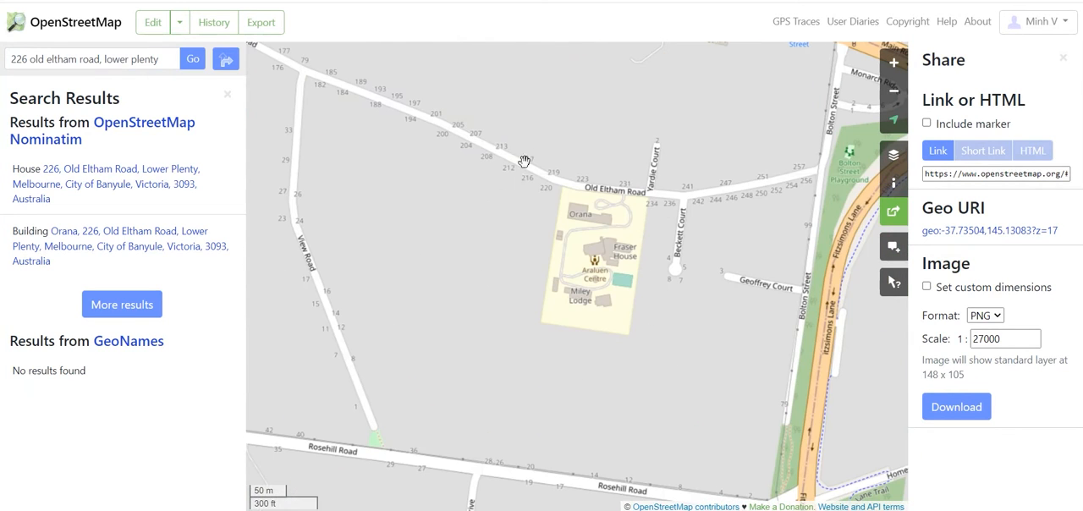
pyautogui.scroll(1, 601, 301)
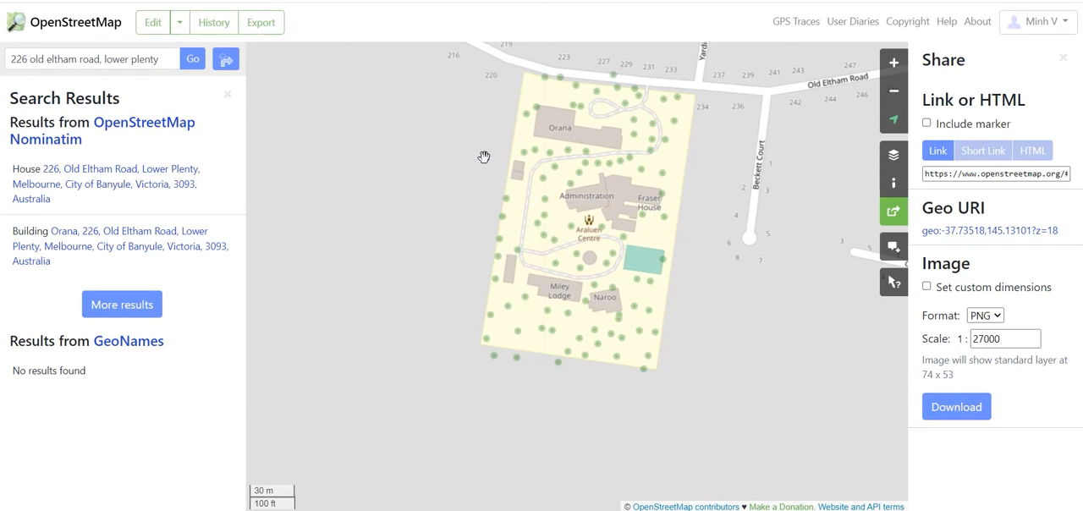
pyautogui.click(179, 25)
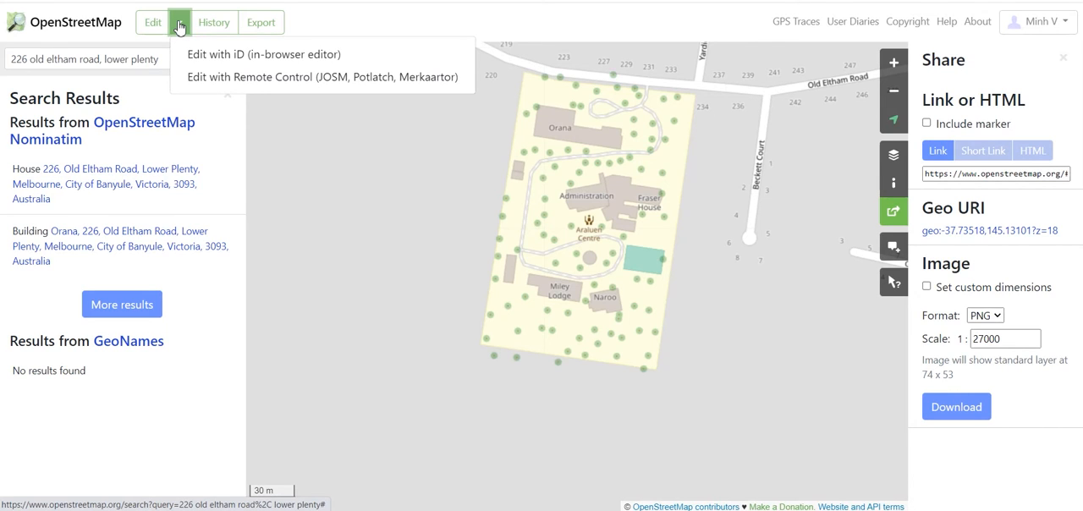
pyautogui.click(199, 55)
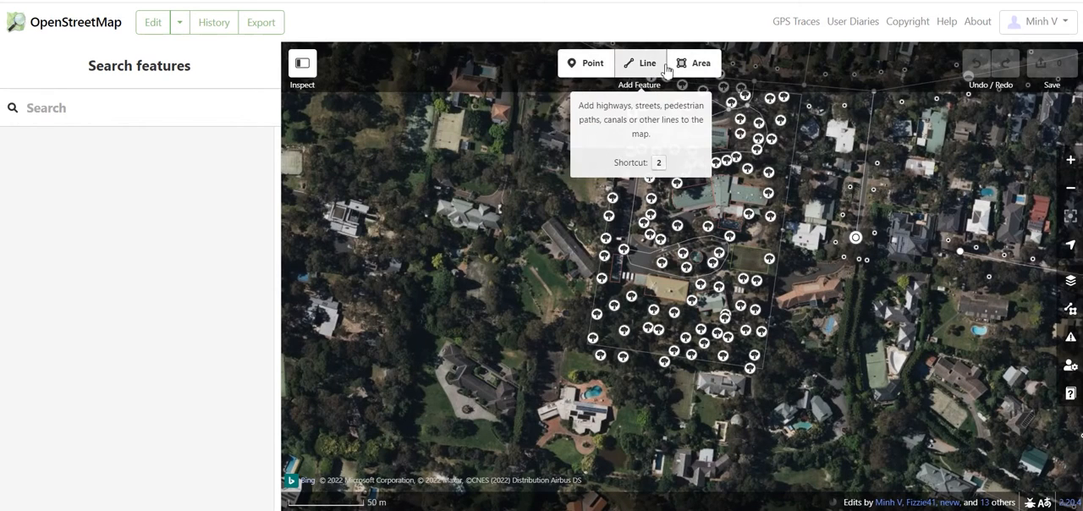
# Step: Add a point on the building with the green and beige roof, with feature type Preschool / Kindergarten Grounds
pyautogui.click(595, 66)
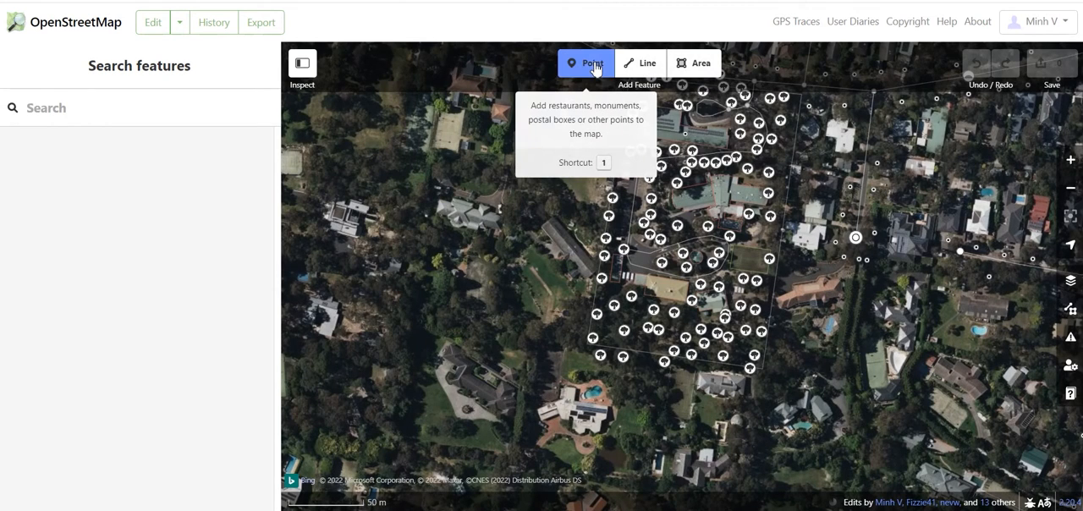
pyautogui.scroll(-5, 547, 328)
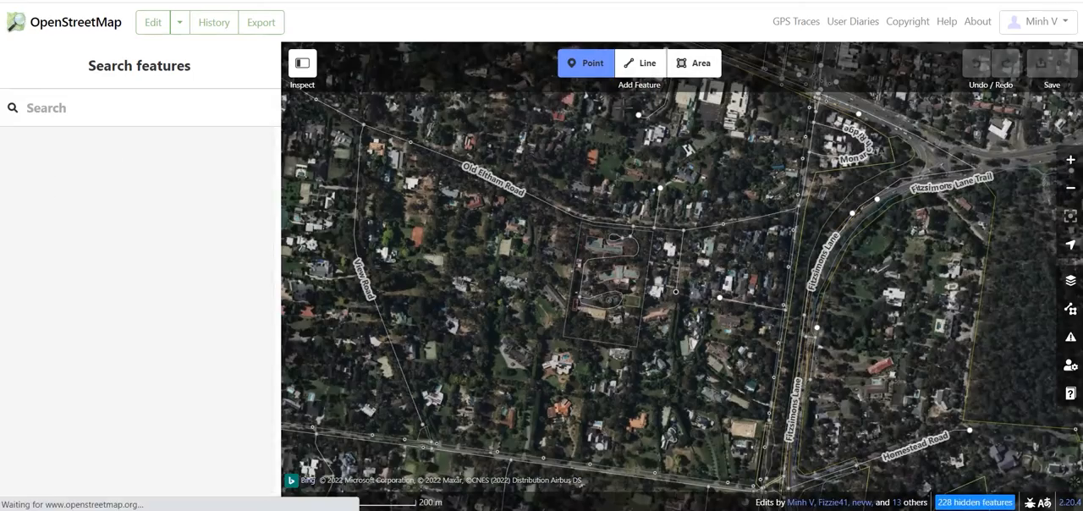
pyautogui.scroll(-2, 608, 279)
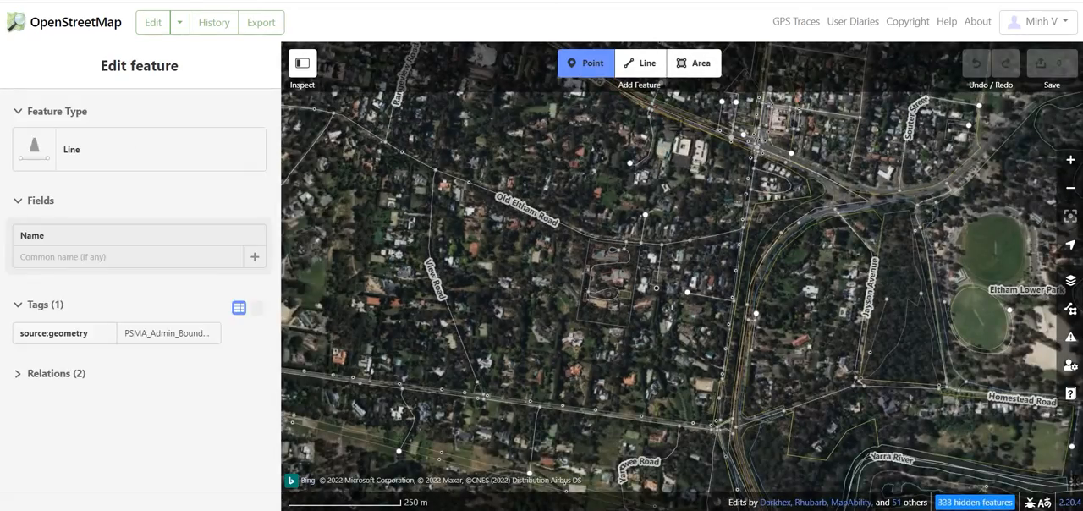
pyautogui.scroll(8, 647, 172)
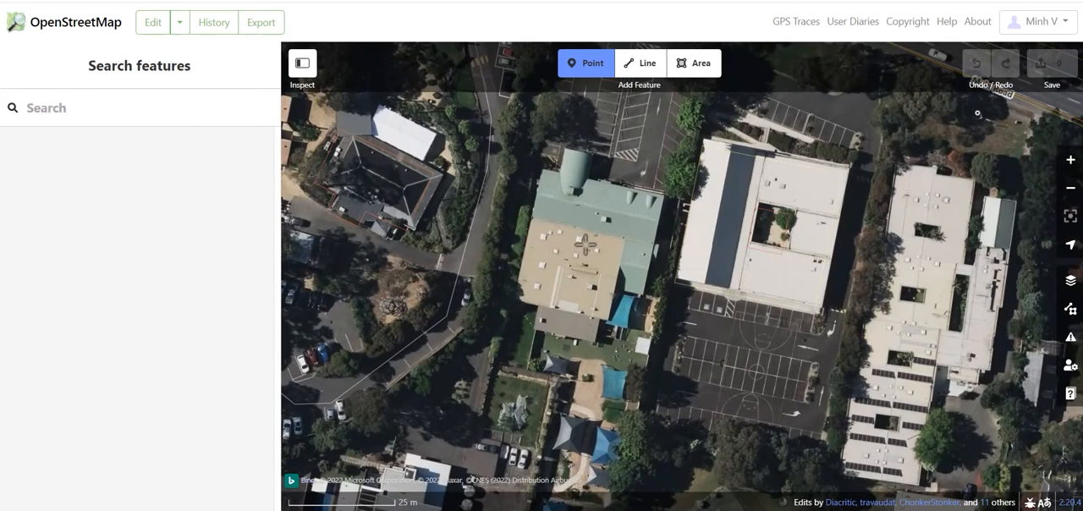
pyautogui.click(585, 245)
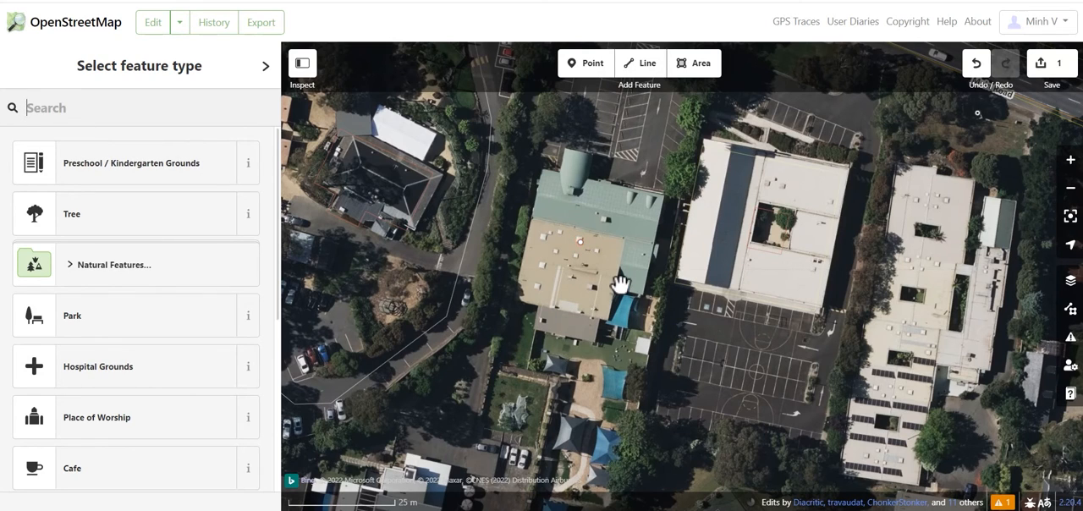
pyautogui.click(145, 175)
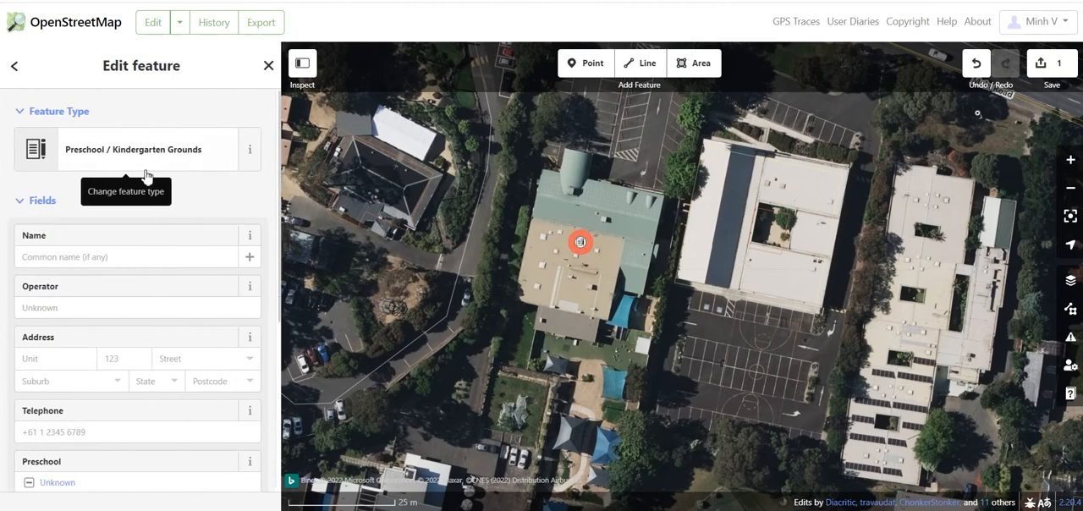
# Step: Review the optional fields available for the preschool point and name it "lower plenty childhood centre"
pyautogui.click(101, 259)
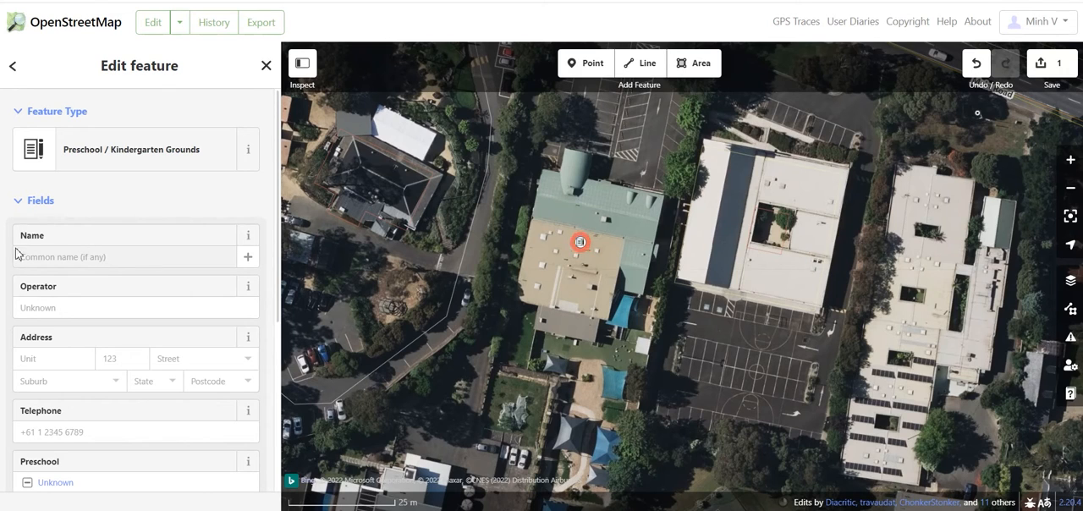
pyautogui.scroll(-1, 92, 370)
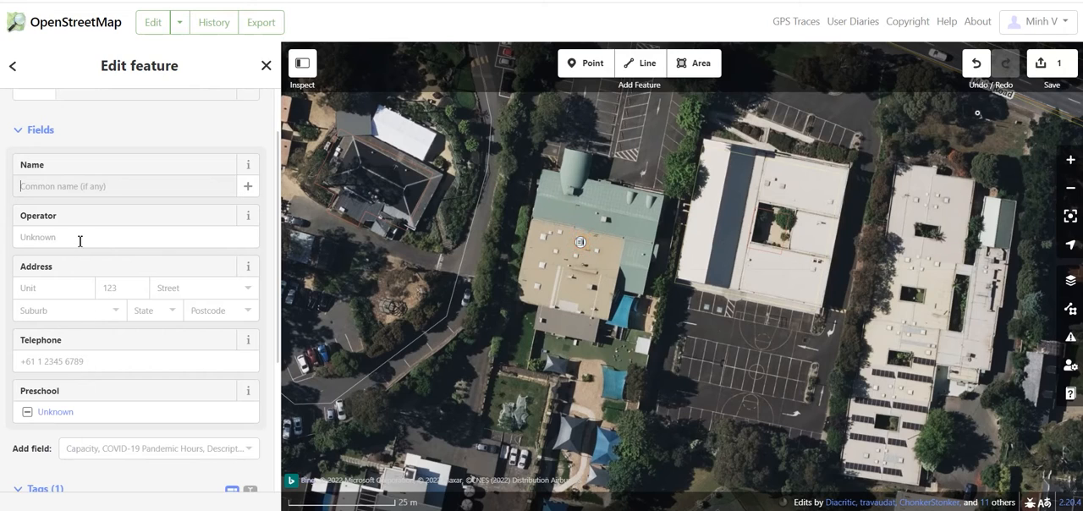
pyautogui.scroll(-1, 85, 271)
pyautogui.click(250, 379)
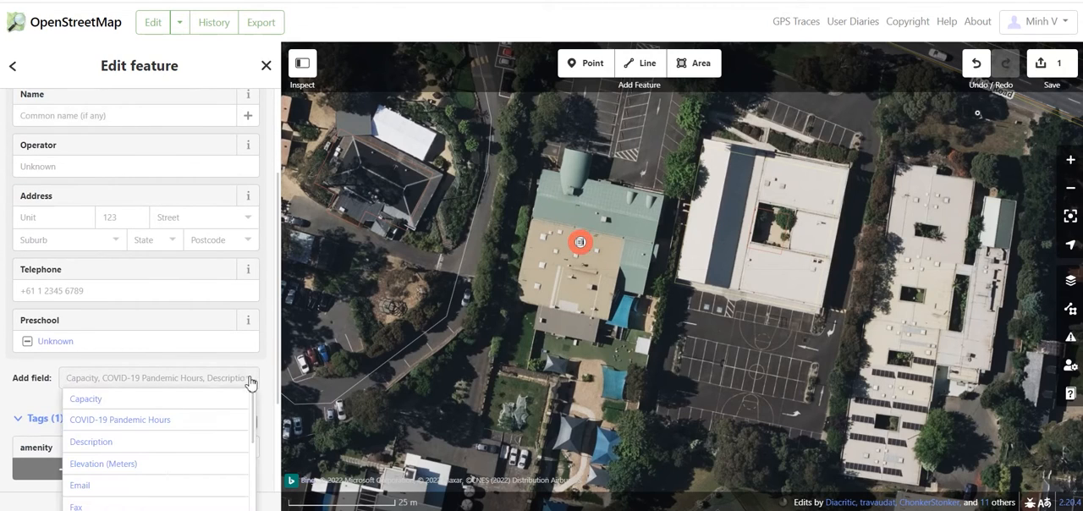
pyautogui.scroll(-1, 138, 471)
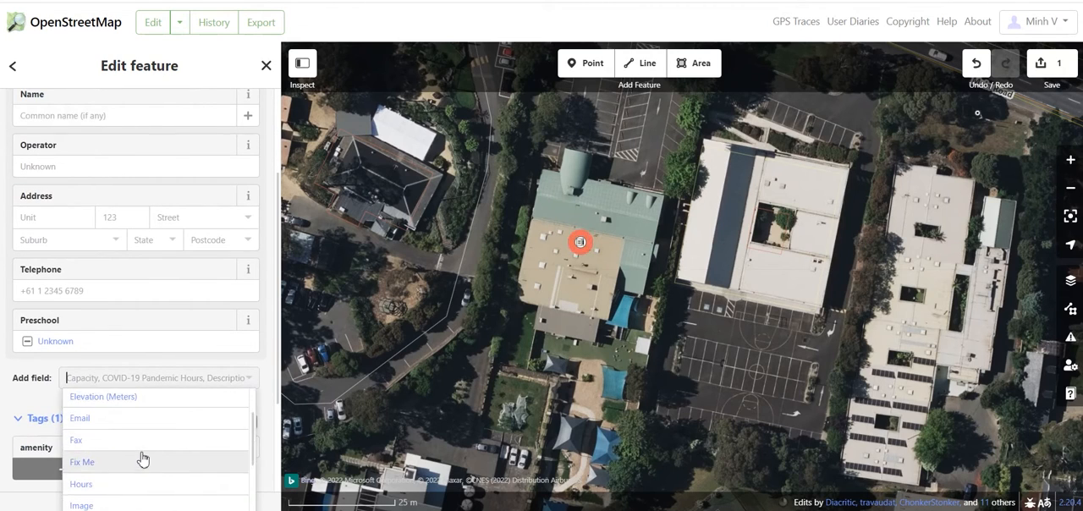
pyautogui.scroll(1, 142, 457)
pyautogui.scroll(-4, 145, 428)
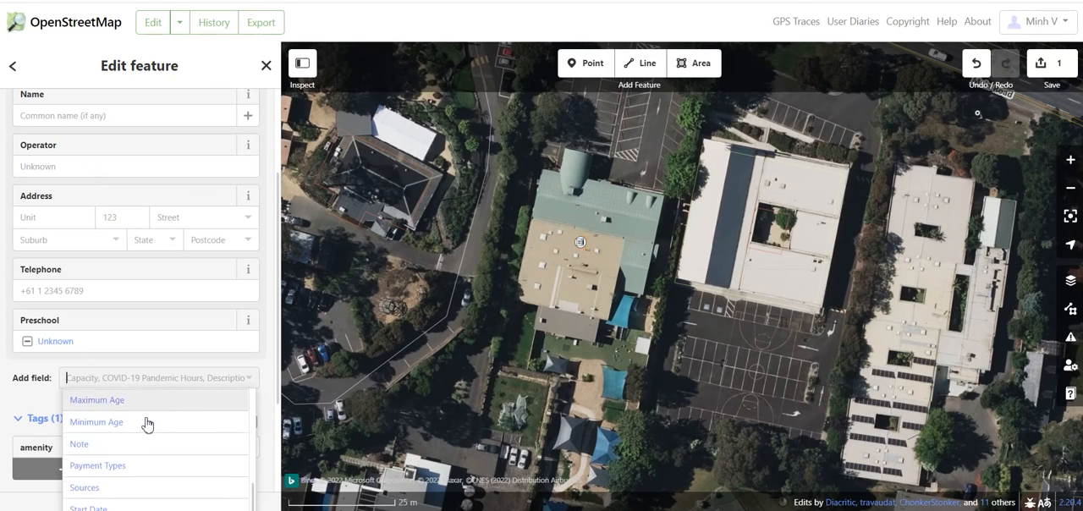
pyautogui.scroll(4, 148, 427)
pyautogui.scroll(3, 164, 302)
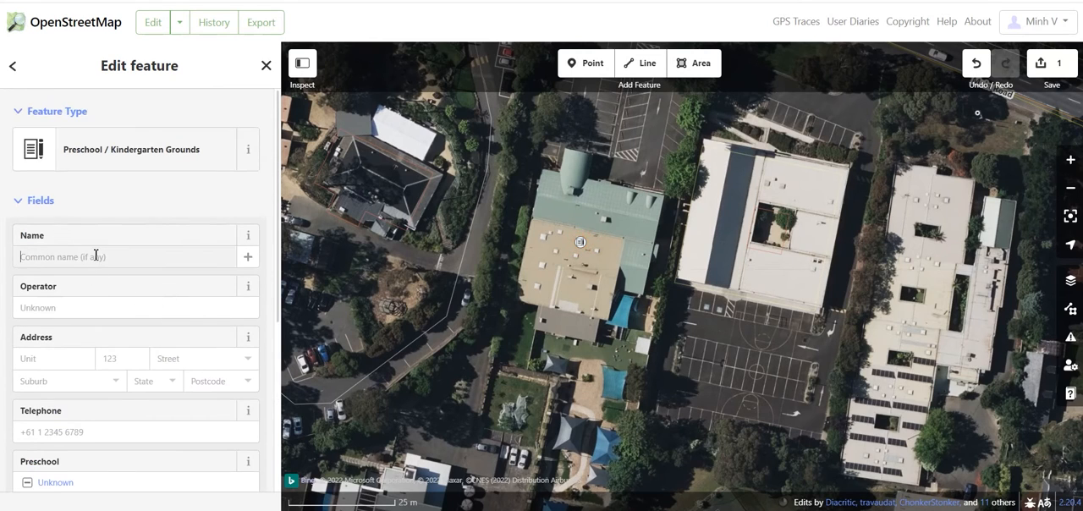
# Step: Select the preschool point on the green and beige roofed building and delete it
pyautogui.click(656, 294)
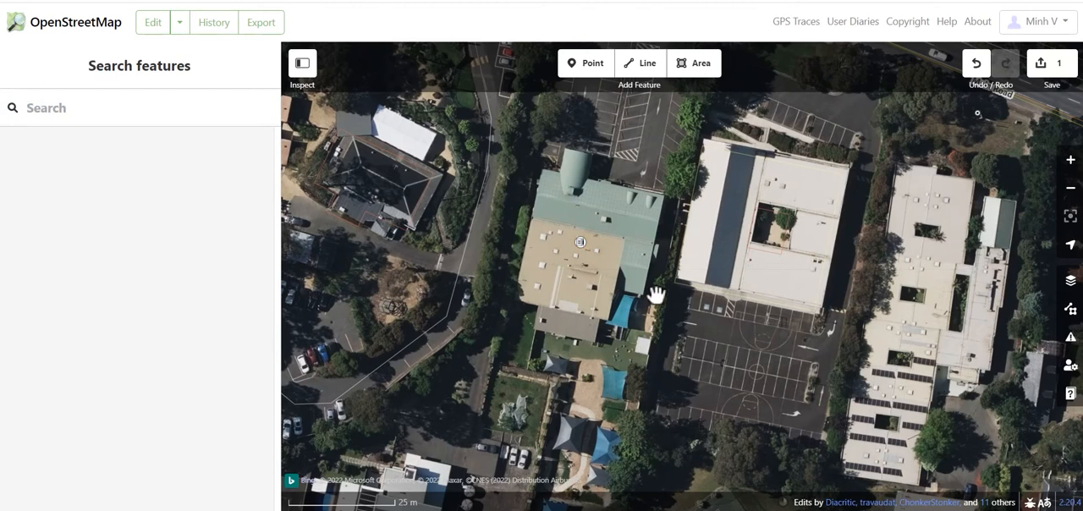
pyautogui.click(581, 243)
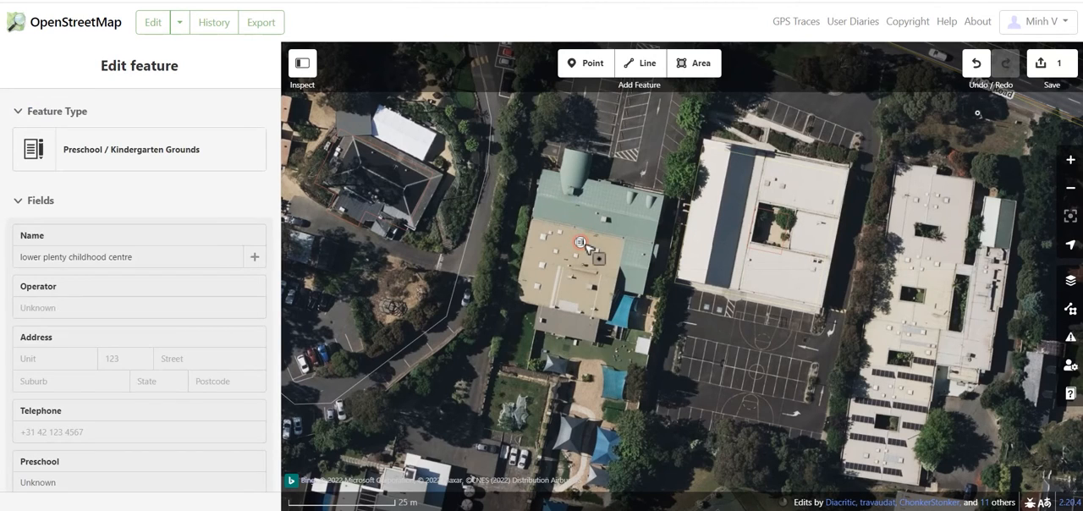
pyautogui.click(541, 310)
pyautogui.click(580, 243)
pyautogui.rightClick(581, 243)
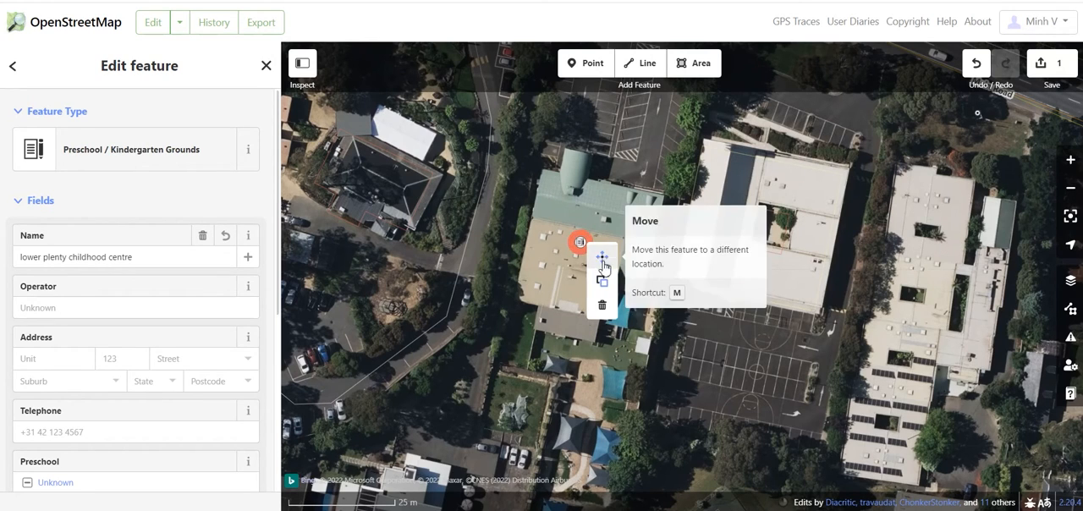
pyautogui.click(604, 308)
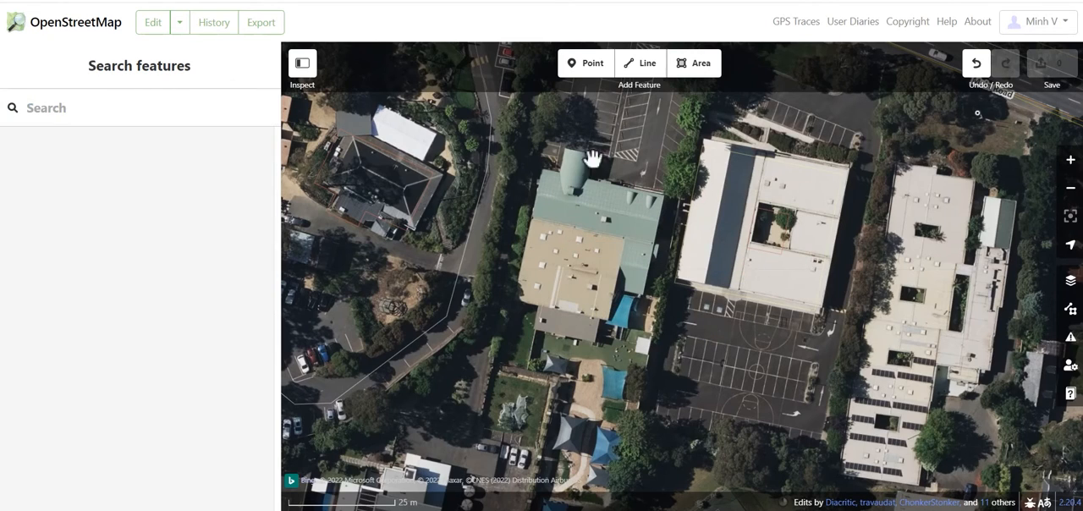
# Step: Draw a line from Main Road looping around the car park north of the green-roofed building, with feature type Driveway
pyautogui.click(641, 63)
pyautogui.scroll(-3, 635, 296)
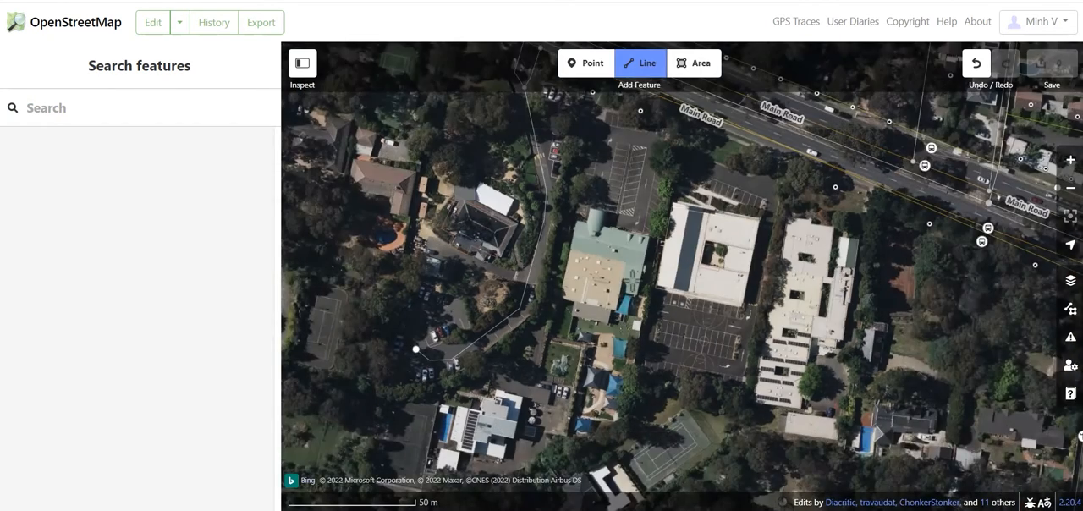
pyautogui.scroll(3, 651, 151)
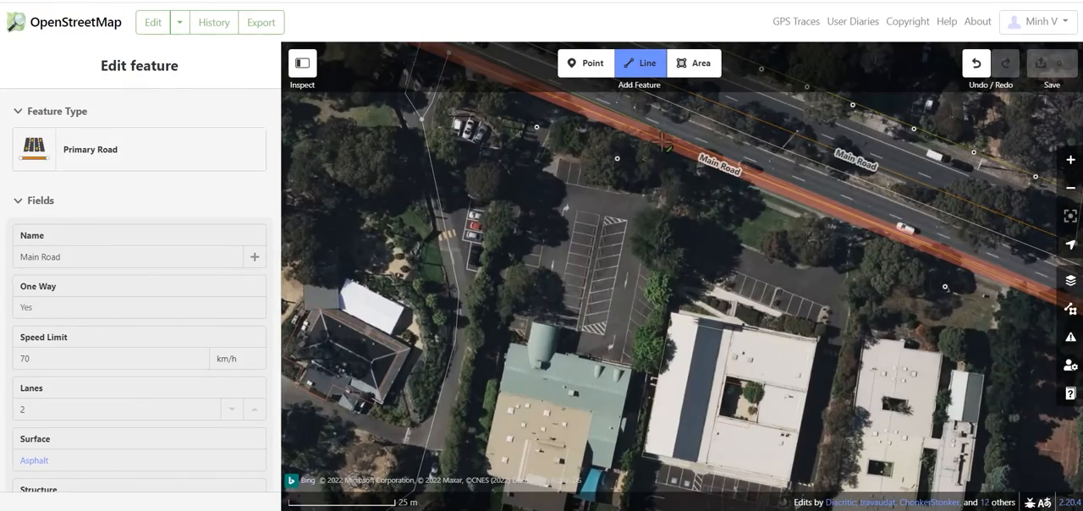
pyautogui.click(660, 138)
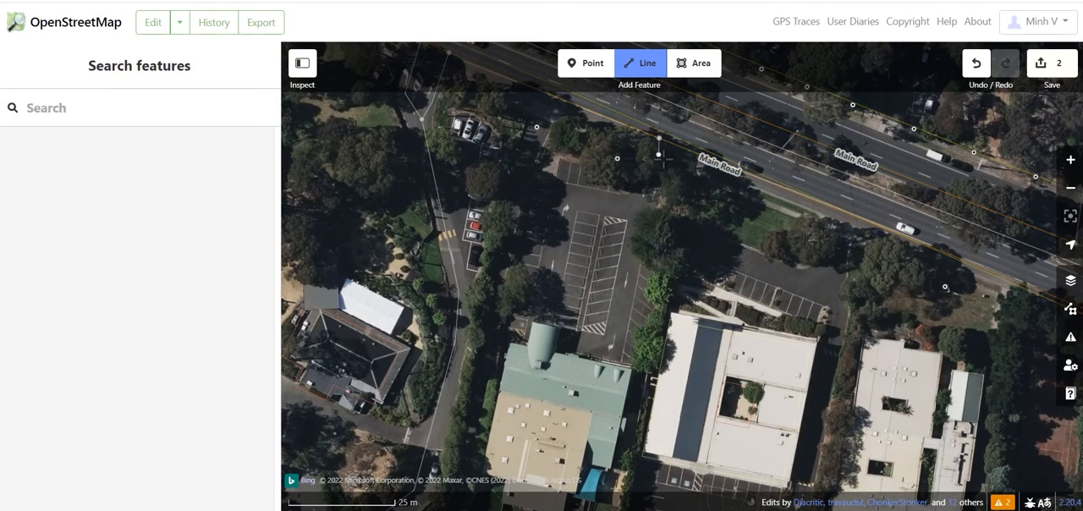
pyautogui.click(611, 349)
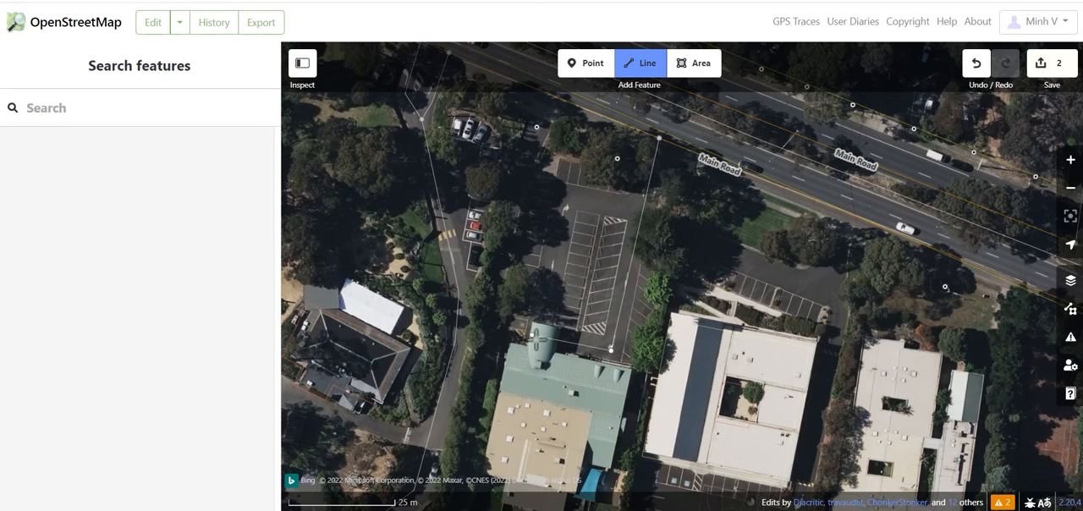
pyautogui.click(532, 335)
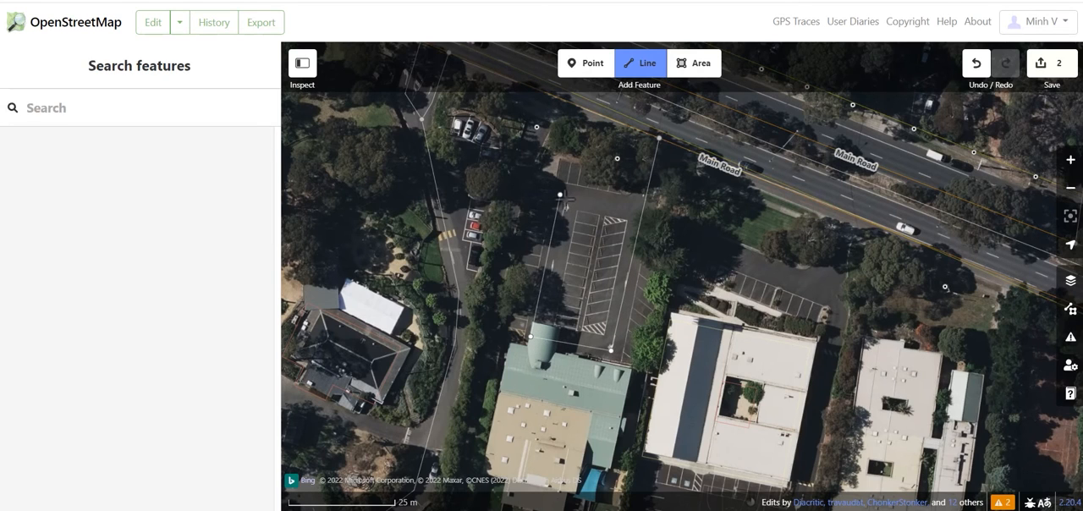
pyautogui.click(560, 195)
pyautogui.click(643, 207)
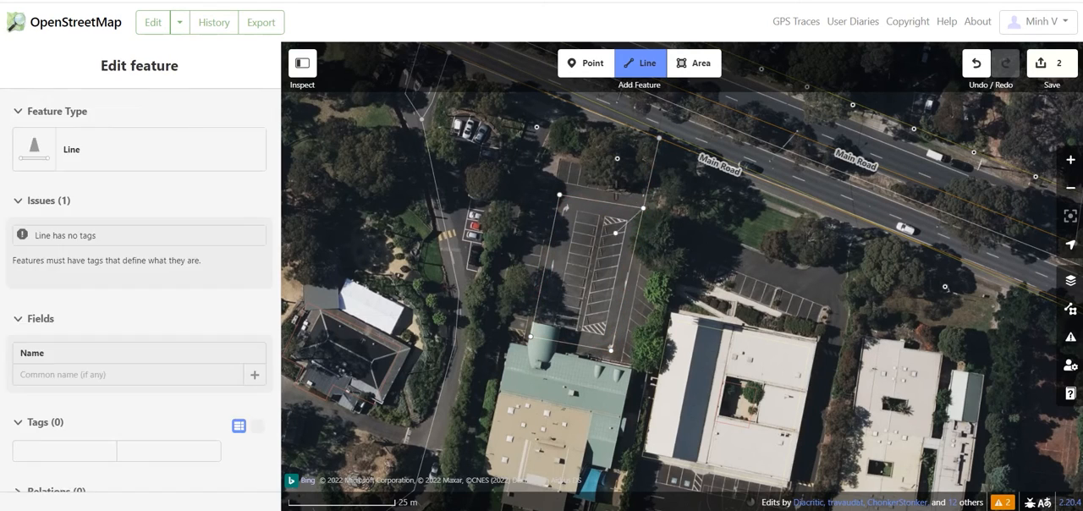
pyautogui.press('Return')
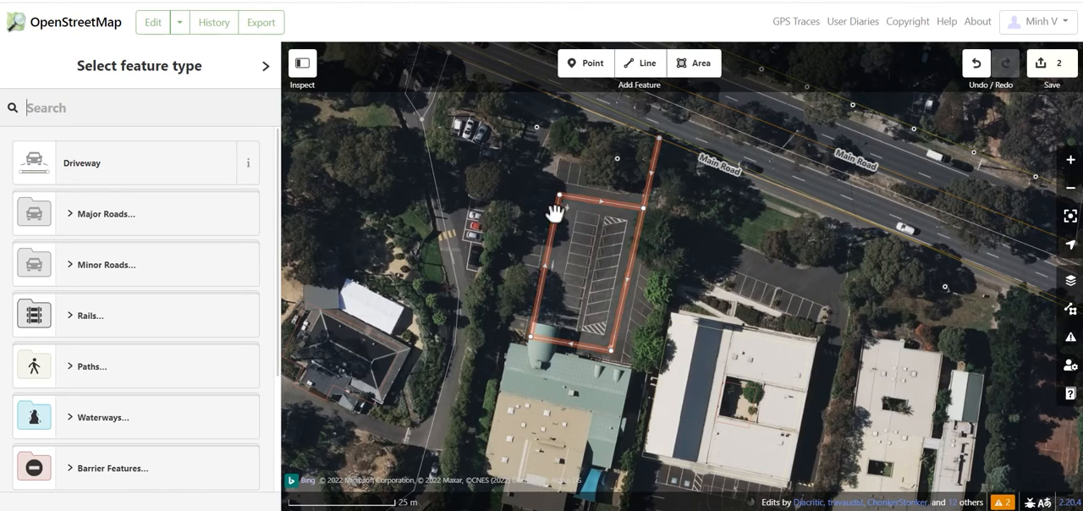
pyautogui.click(133, 169)
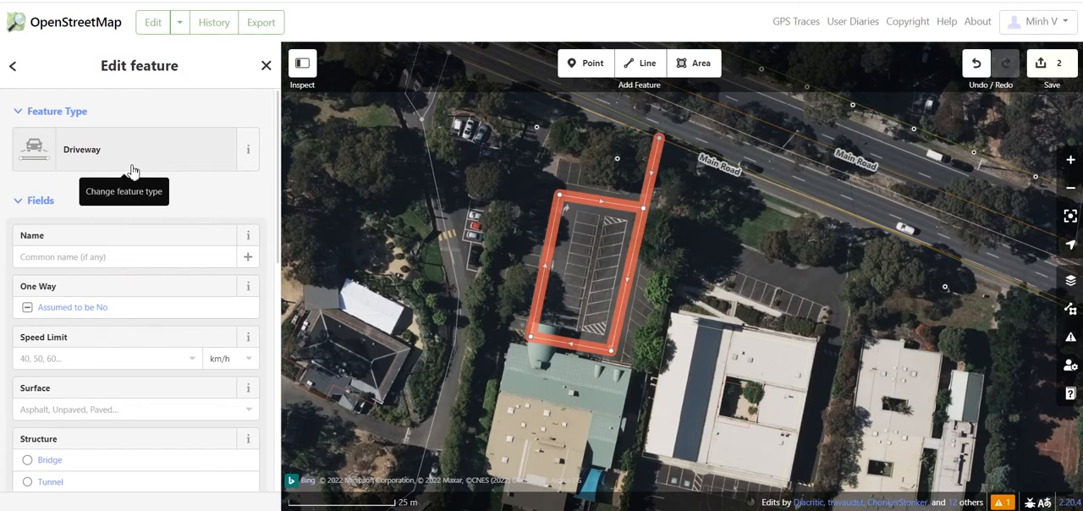
# Step: Reverse the direction of the driveway line and try flipping it across its short axis
pyautogui.rightClick(624, 213)
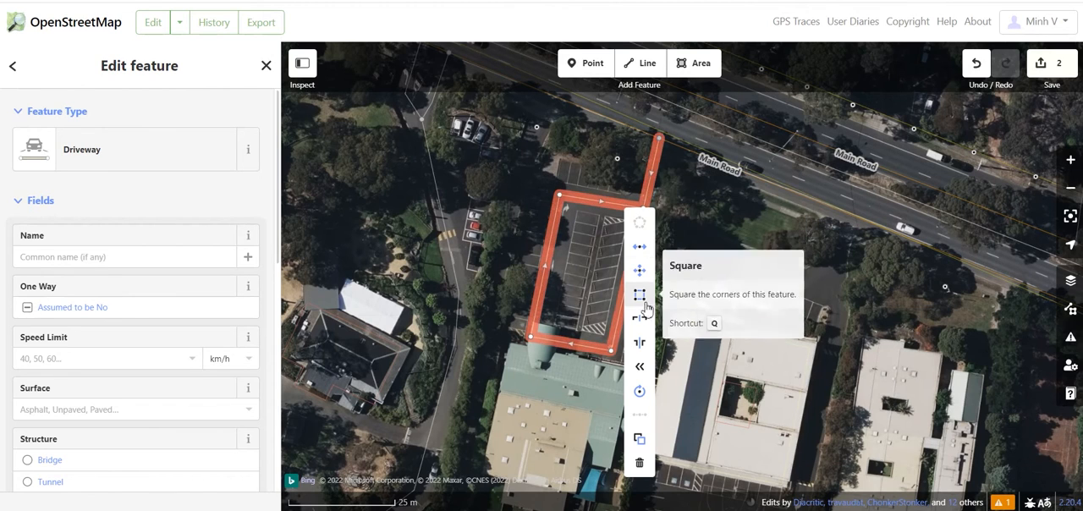
pyautogui.click(640, 370)
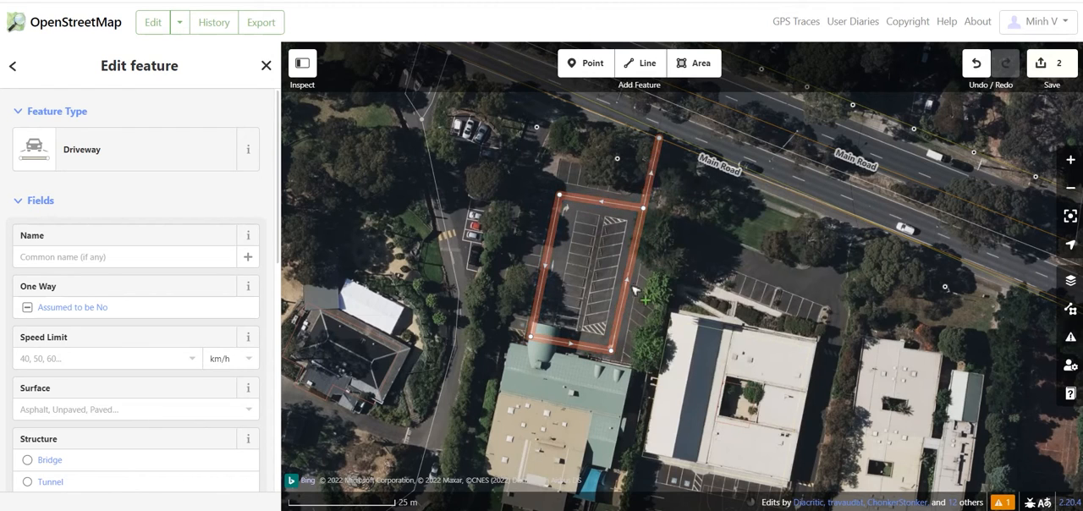
pyautogui.rightClick(656, 165)
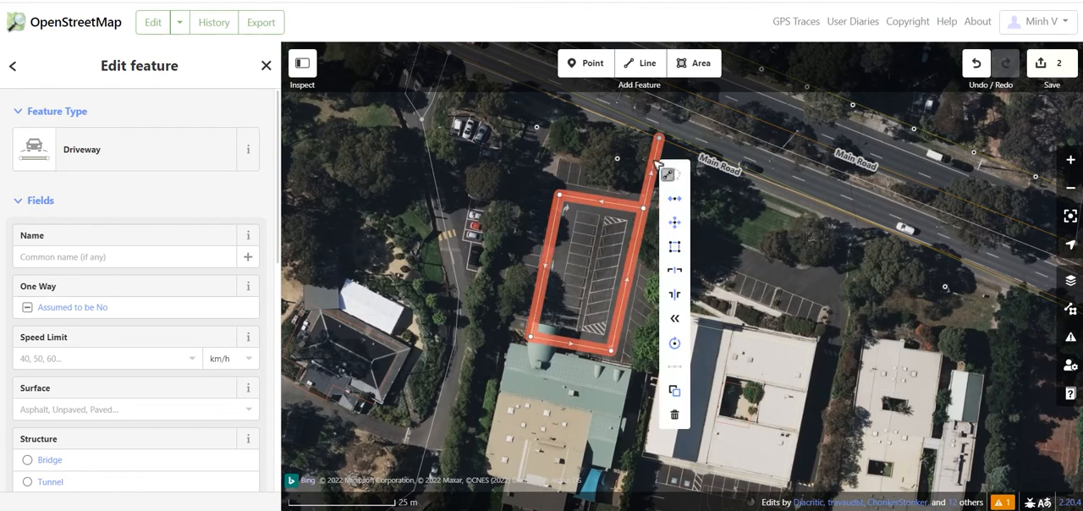
pyautogui.click(683, 271)
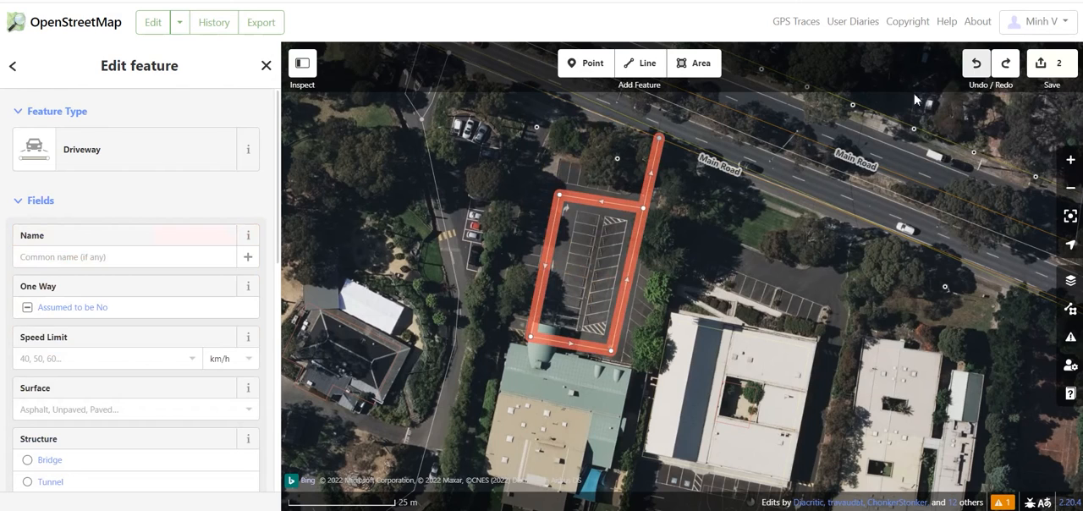
# Step: Disconnect the driveway line from the other features it joins at Main Road
pyautogui.rightClick(660, 140)
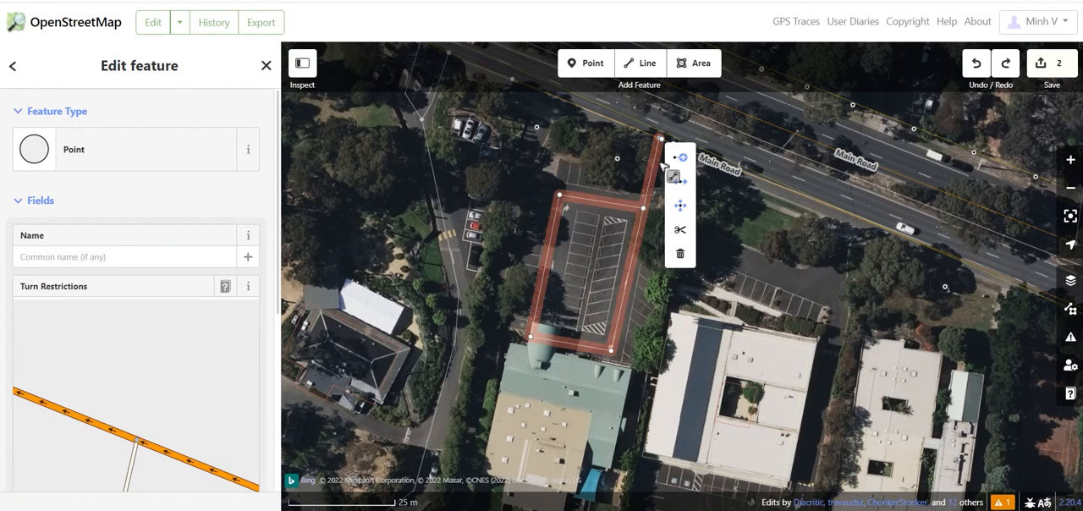
pyautogui.click(669, 177)
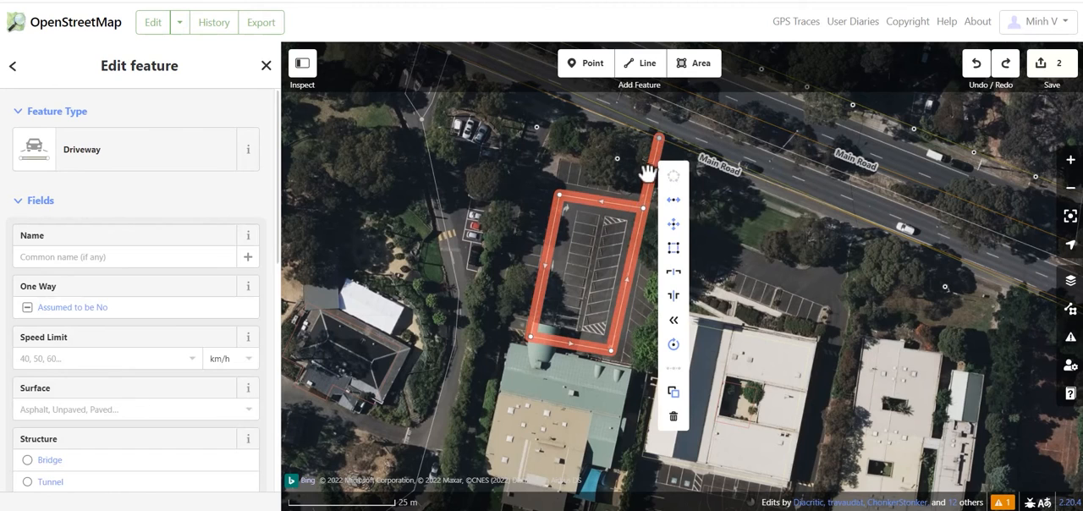
pyautogui.click(681, 206)
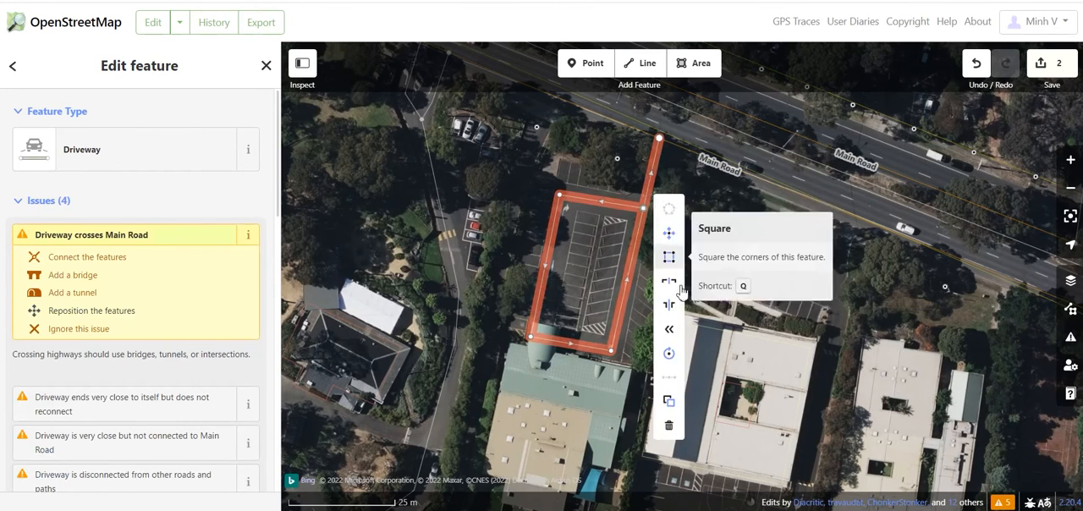
# Step: Try flipping the disconnected driveway across its long axis and undo the flip
pyautogui.click(670, 282)
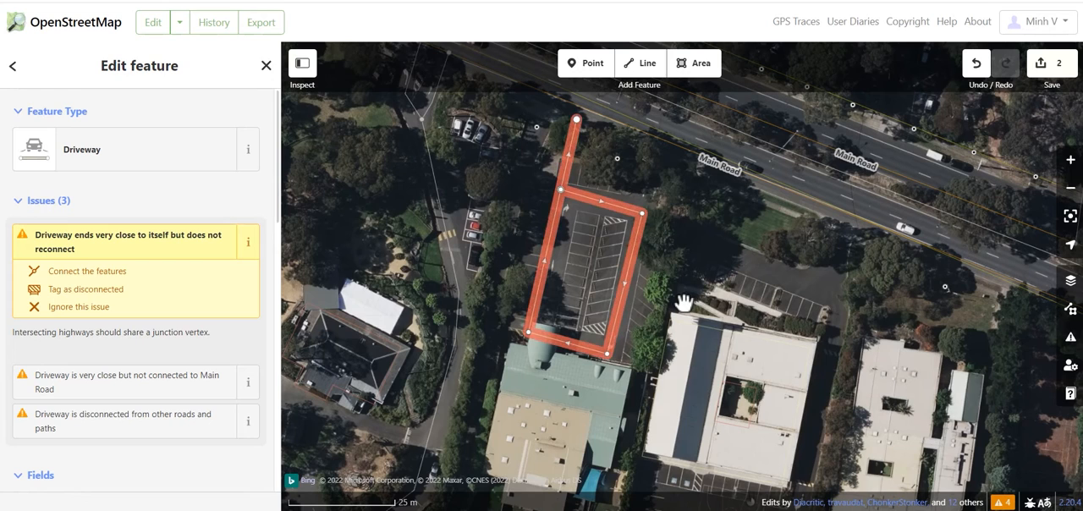
pyautogui.rightClick(637, 258)
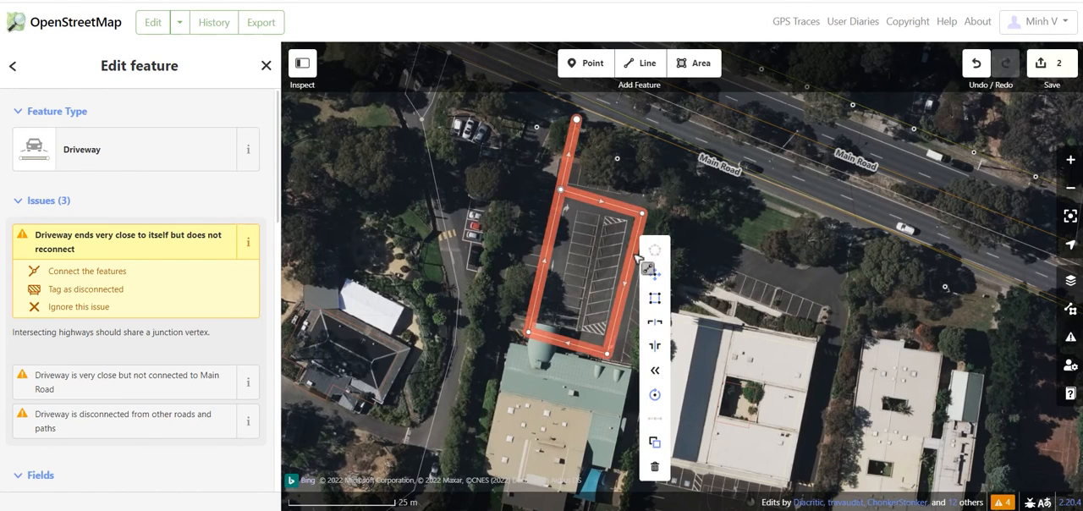
pyautogui.click(977, 66)
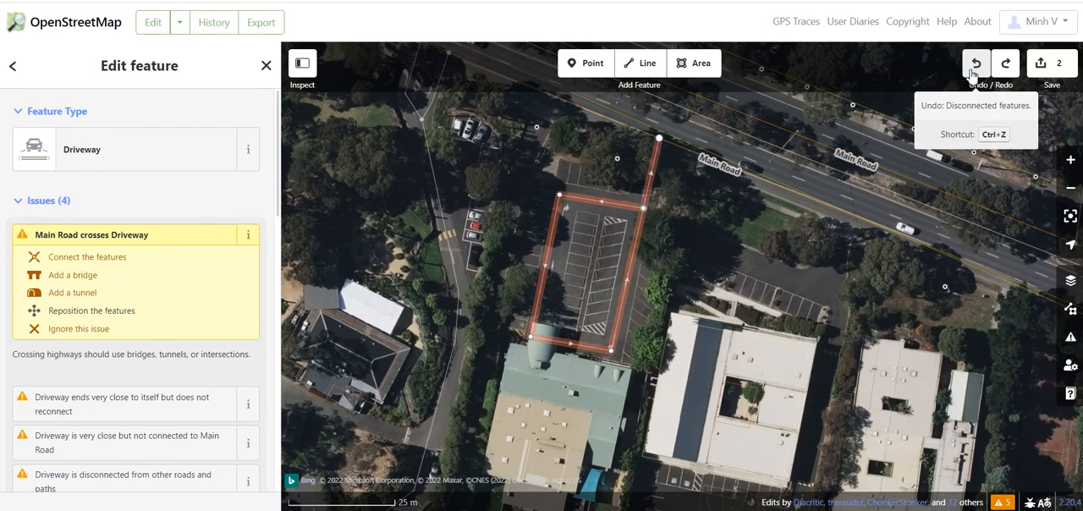
# Step: Trace the green and beige roofed building as an area of type Building and ignore its driveway-crossing issue
pyautogui.click(697, 67)
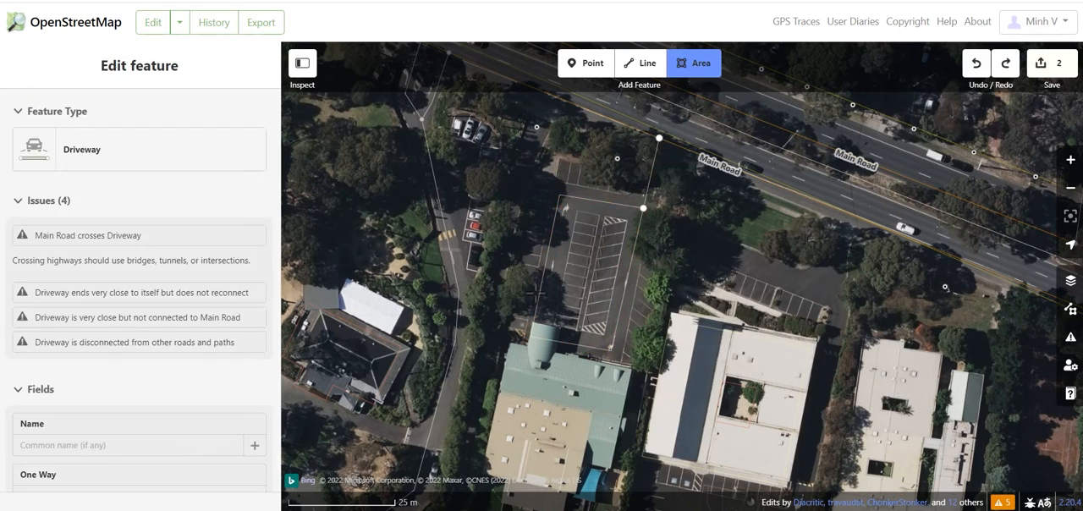
pyautogui.scroll(-2, 536, 294)
pyautogui.scroll(3, 555, 460)
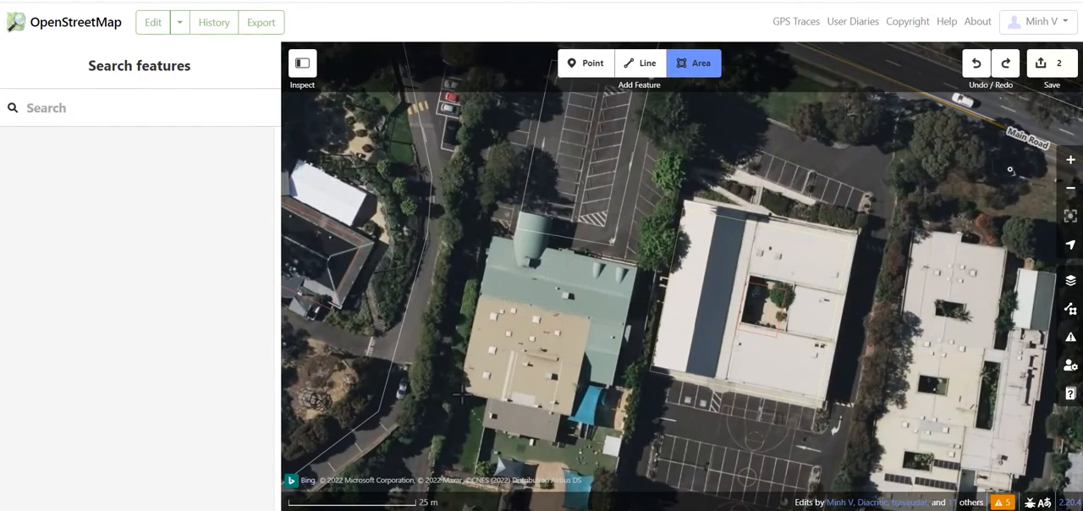
pyautogui.click(457, 389)
pyautogui.click(491, 235)
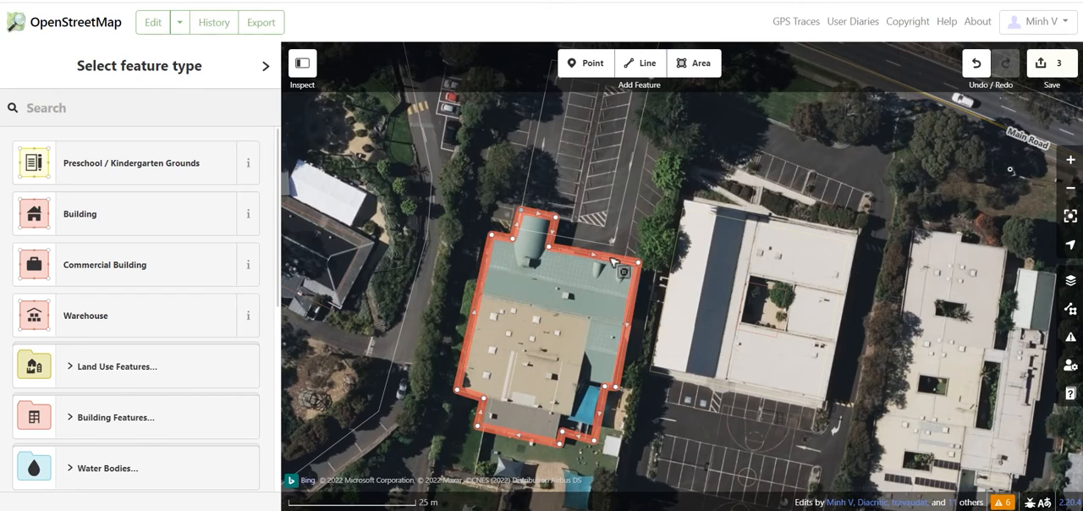
pyautogui.click(176, 215)
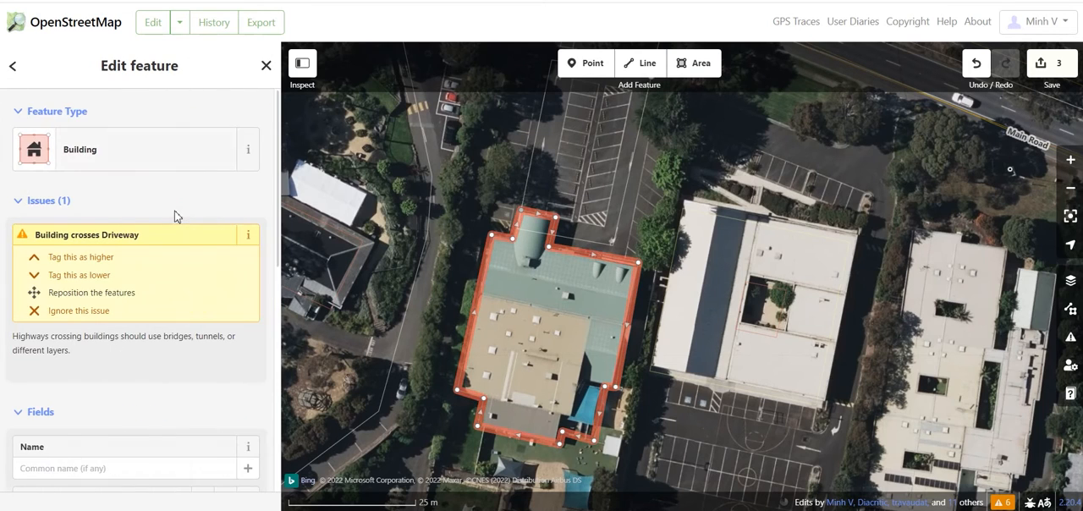
pyautogui.click(99, 311)
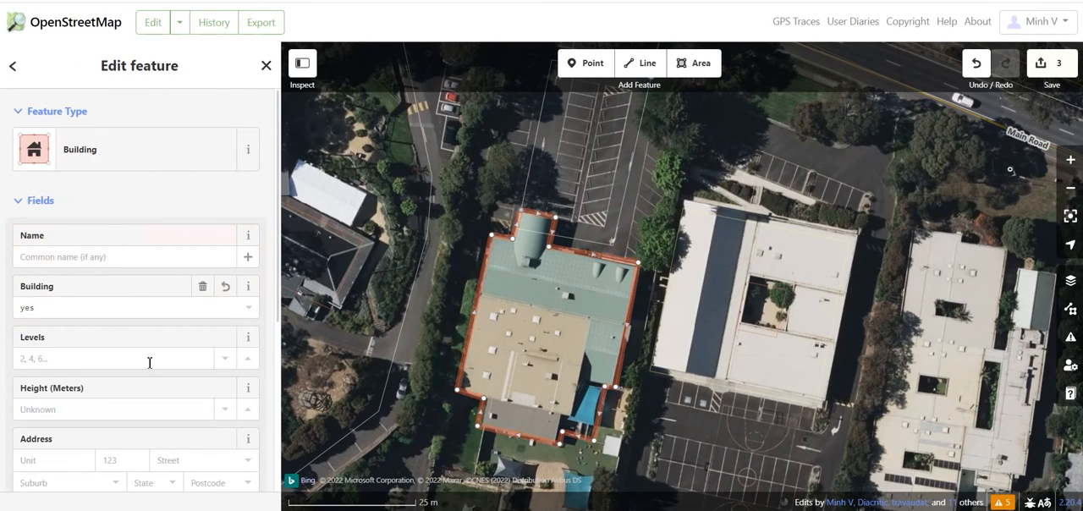
# Step: Set the building's levels to 3 and height to 12.5 meters, and square its corners
pyautogui.click(109, 359)
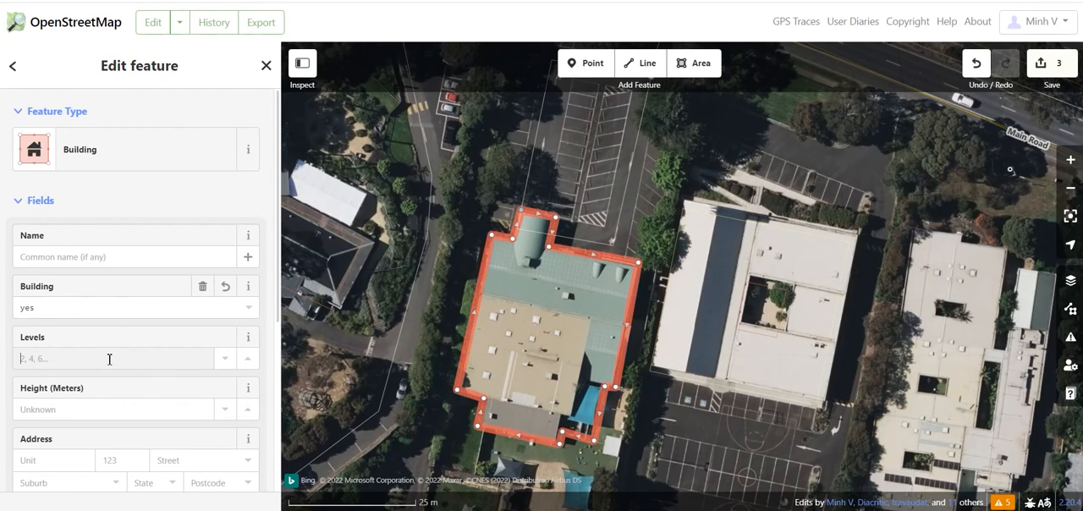
pyautogui.write('3')
pyautogui.click(106, 407)
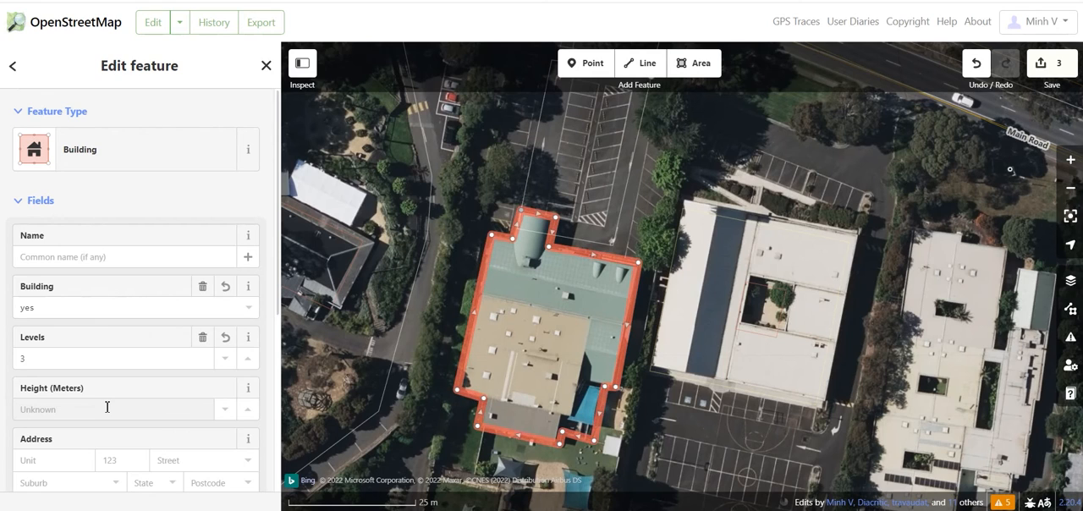
pyautogui.write('12.5')
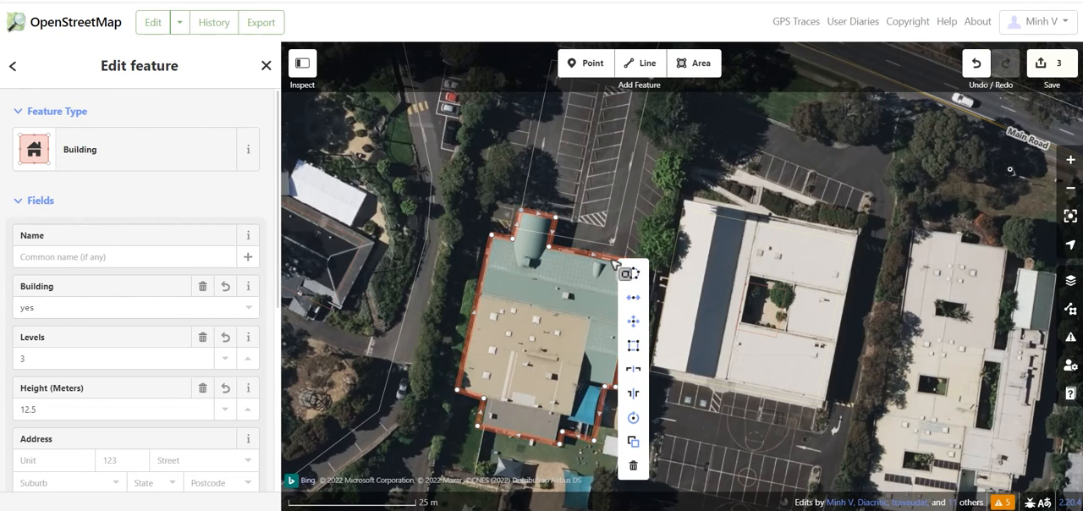
pyautogui.click(633, 348)
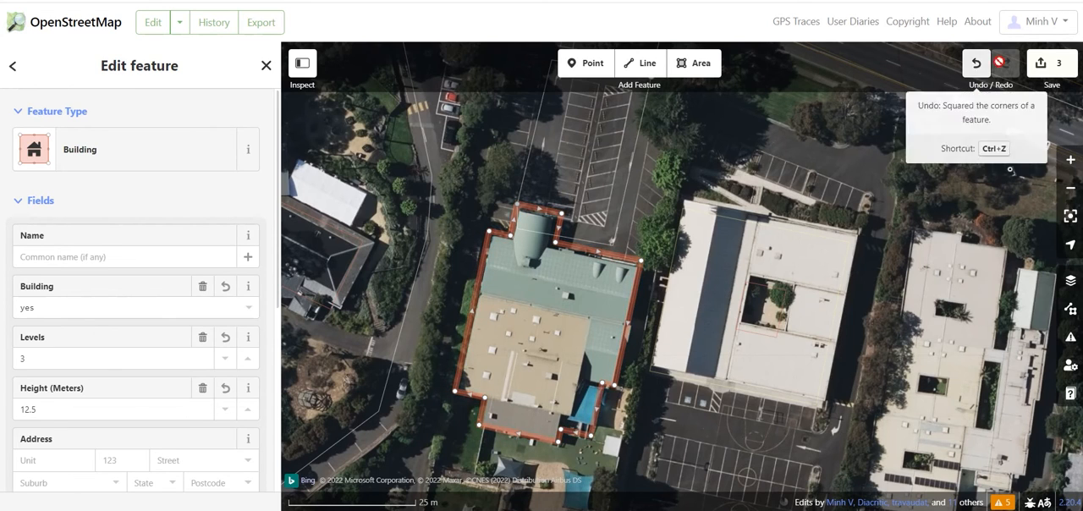
# Step: Upload the edits to OpenStreetMap with the changeset comment "update"
pyautogui.click(1048, 64)
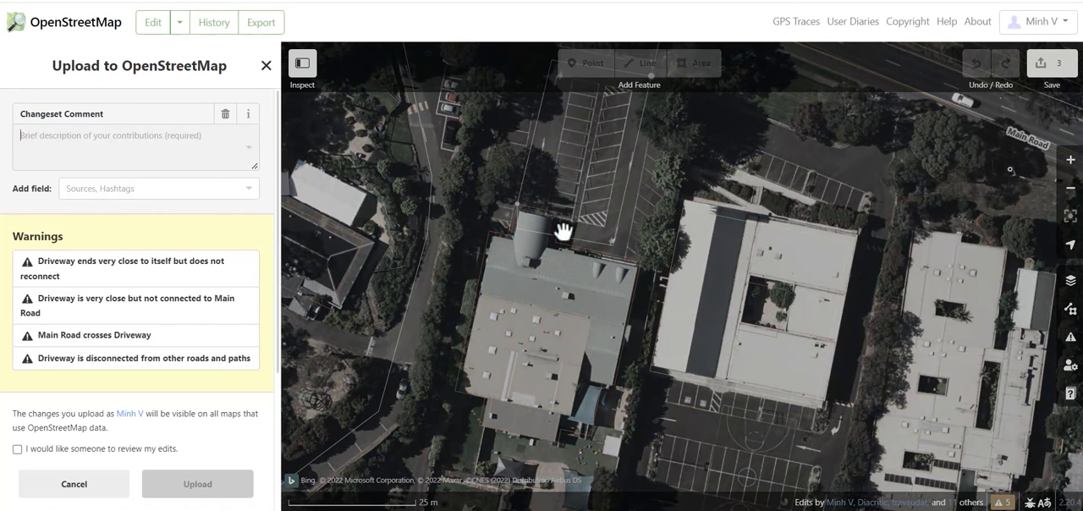
pyautogui.click(74, 146)
pyautogui.write('update')
pyautogui.click(194, 486)
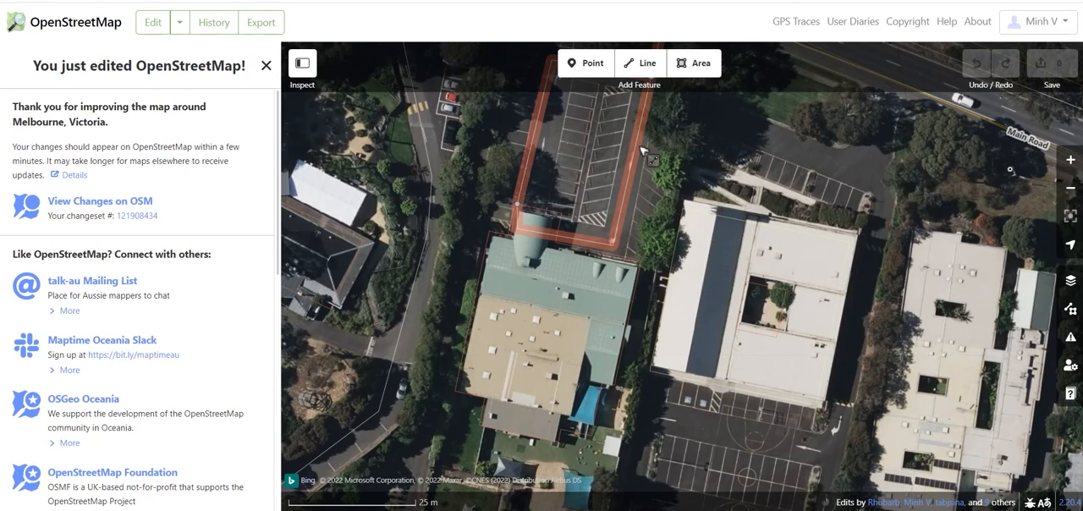
# Step: Look through the editor's help page and start the editing walkthrough from it
pyautogui.click(1071, 395)
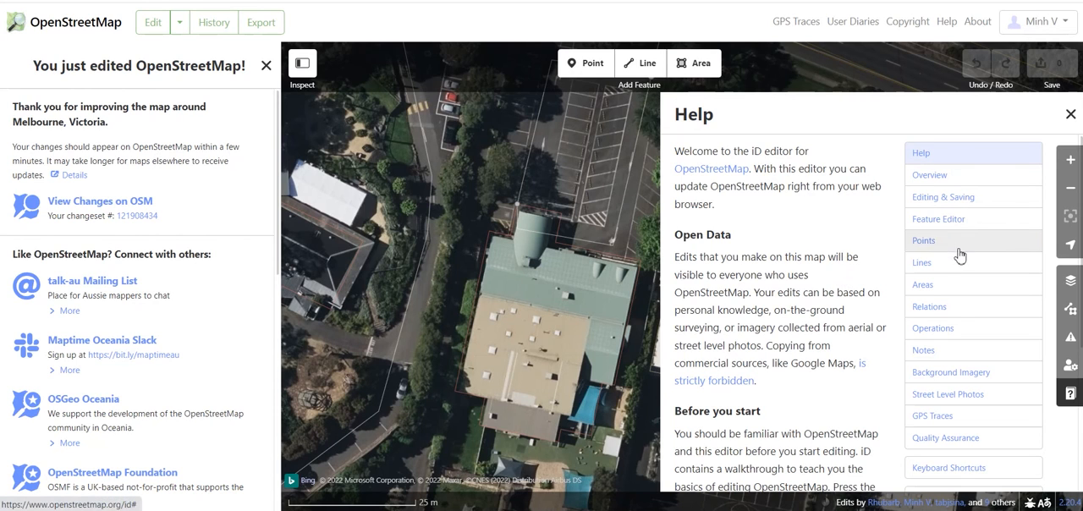
pyautogui.scroll(-2, 960, 336)
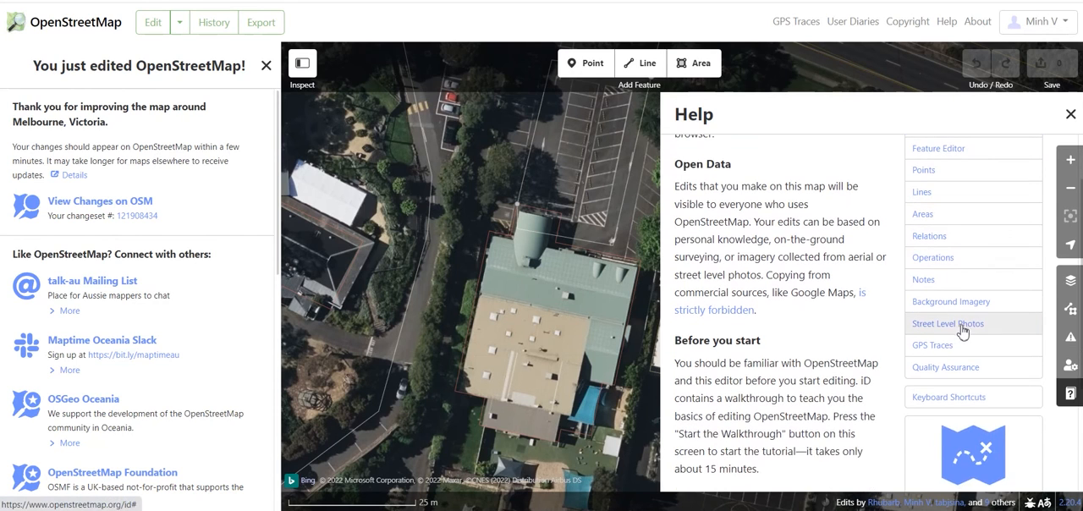
pyautogui.scroll(-1, 931, 223)
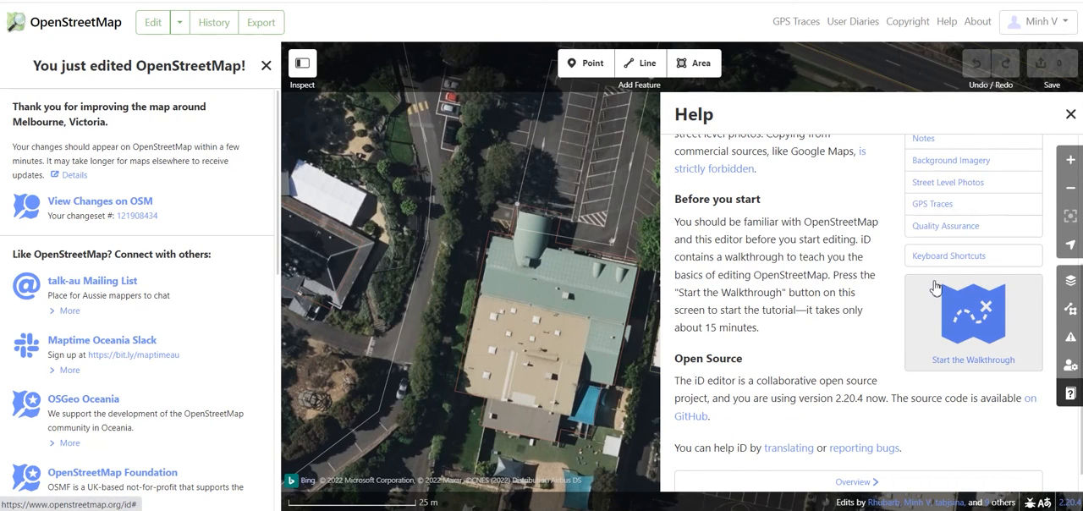
pyautogui.scroll(-1, 936, 288)
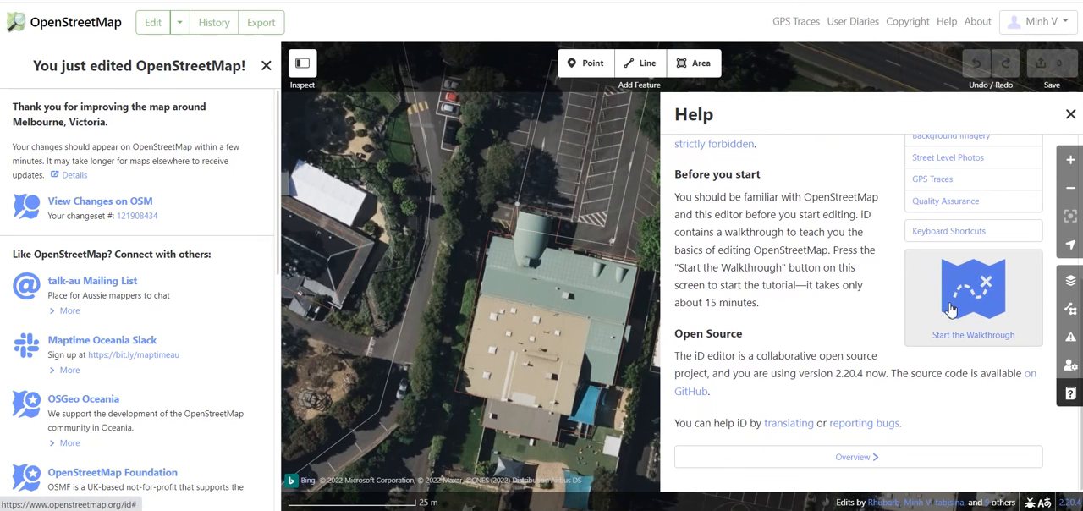
pyautogui.click(951, 307)
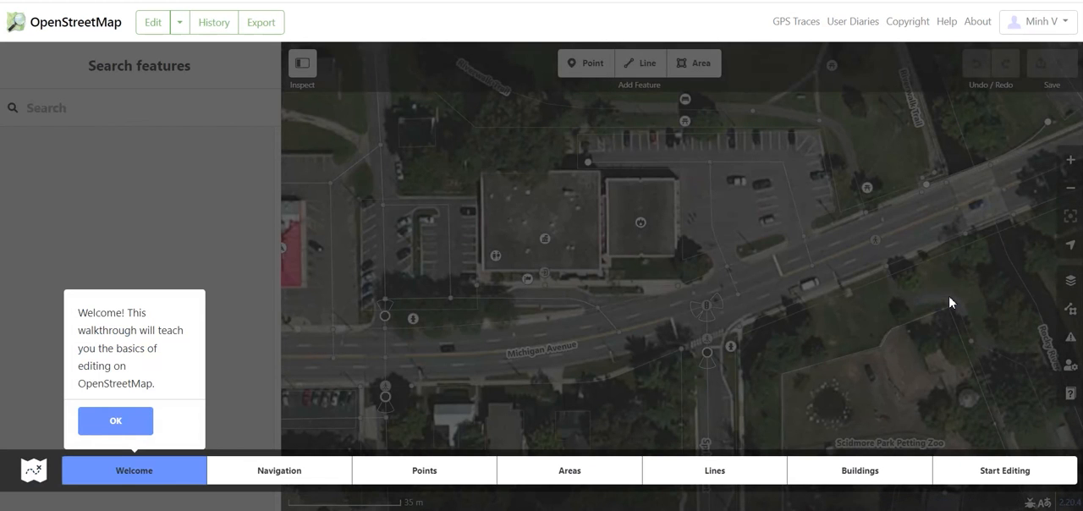